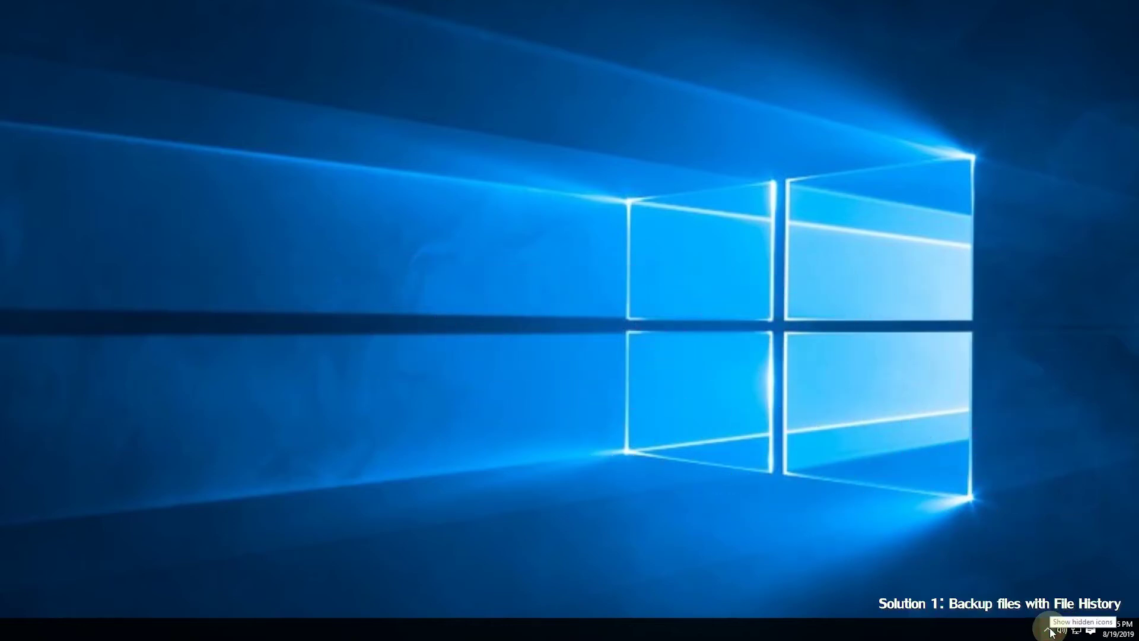
- Open Windows Settings from the Start menu and go to the Update & security page
click(1049, 629)
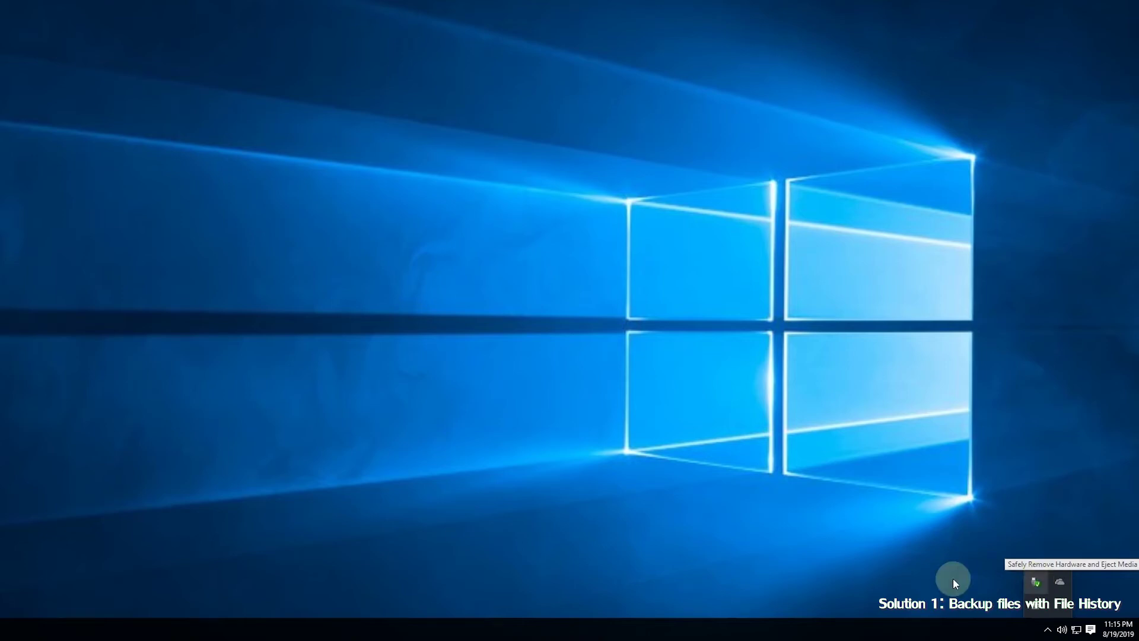
click(913, 585)
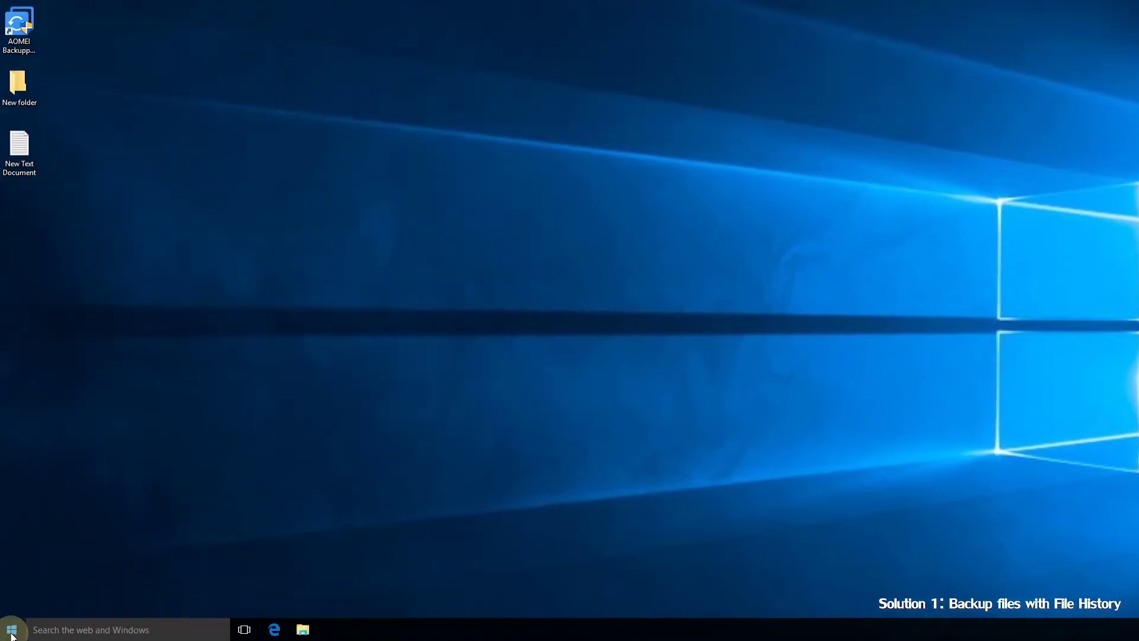
click(12, 630)
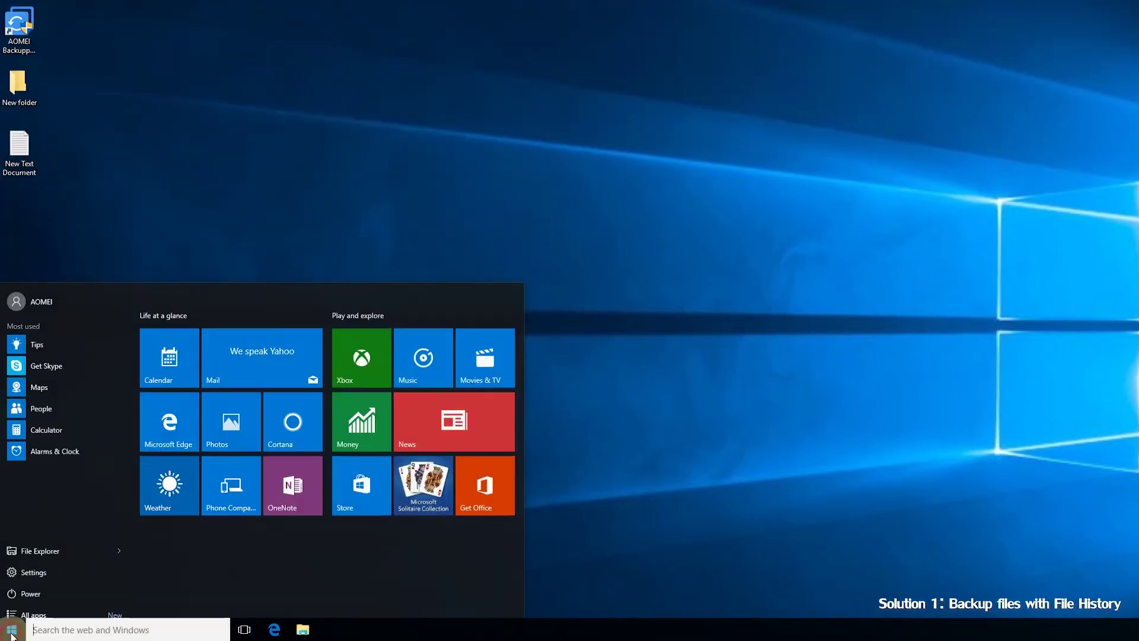
click(27, 562)
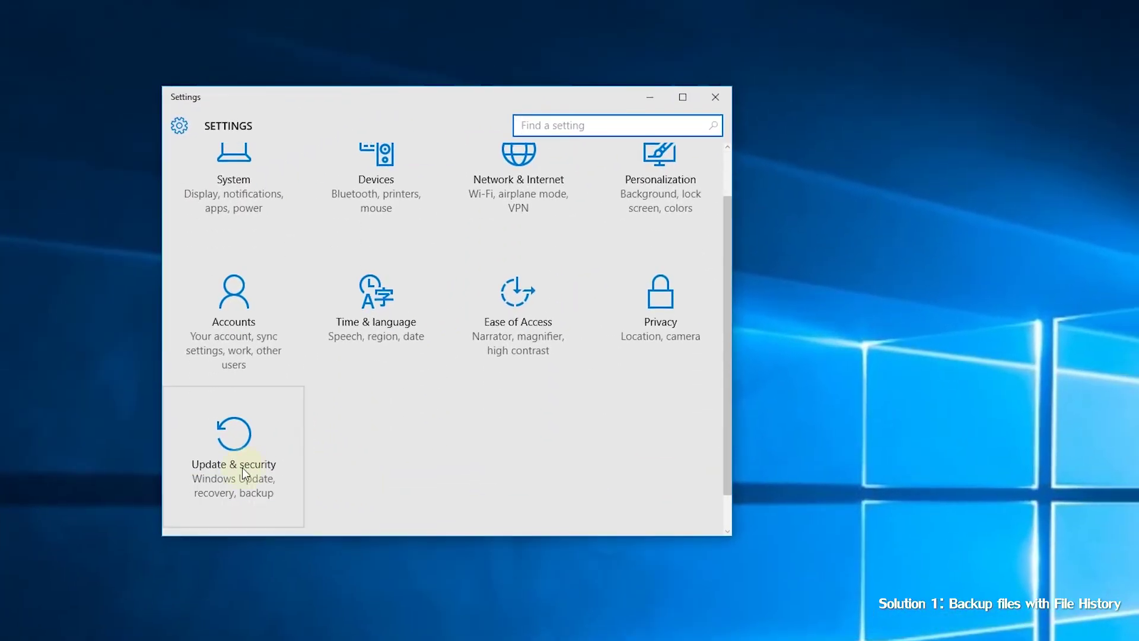
click(272, 469)
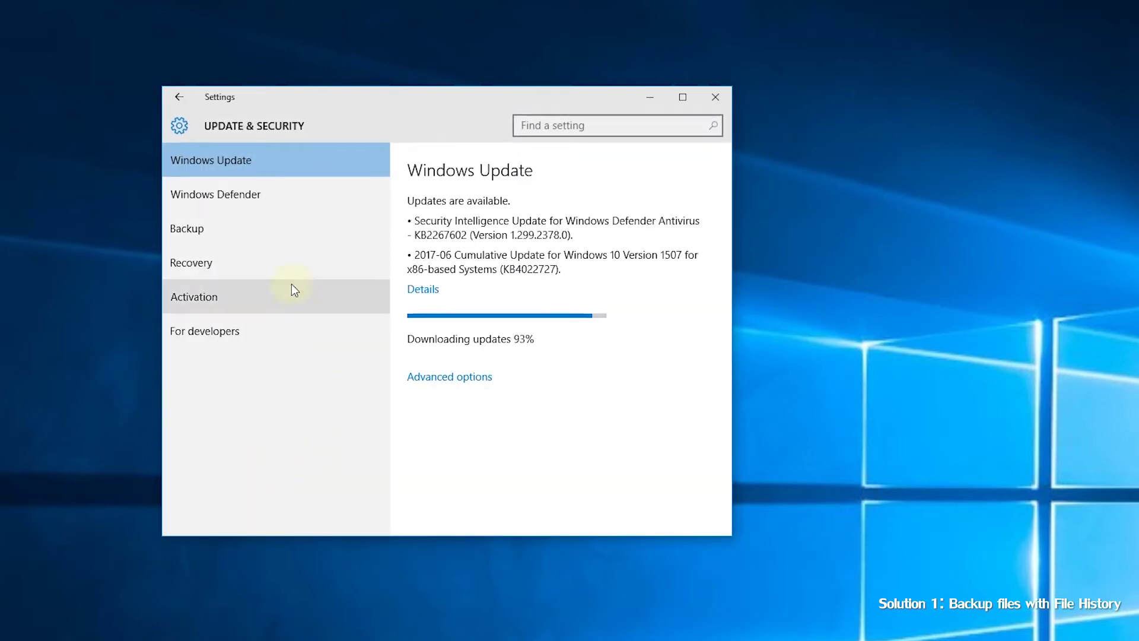
- On the Backup page, add Removable Disk (F:) as the File History drive
click(206, 230)
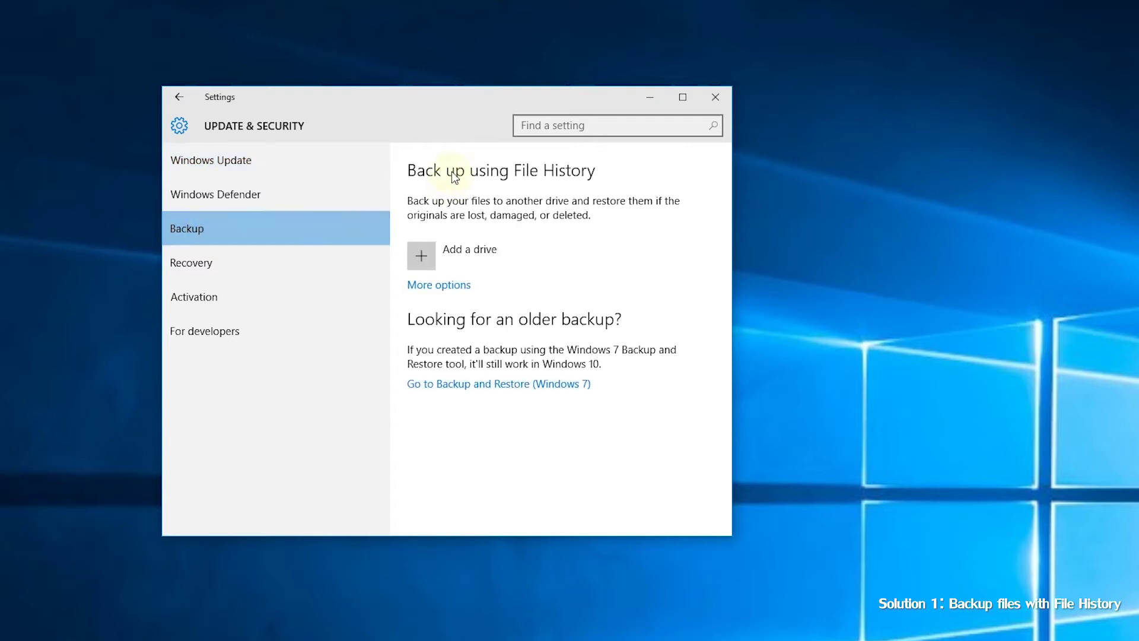
click(418, 254)
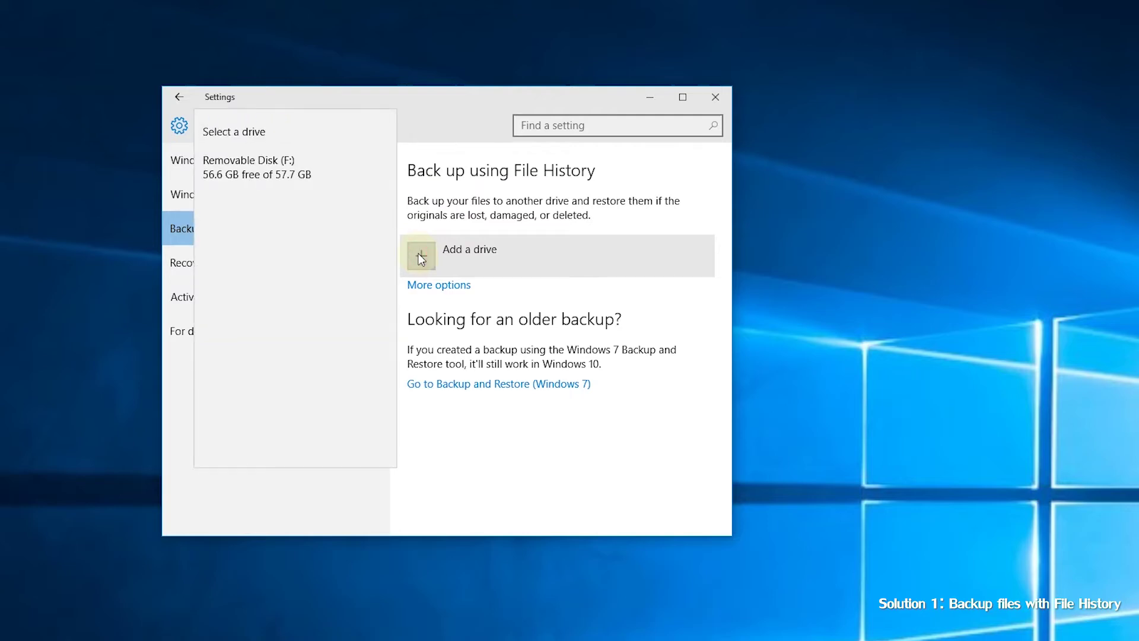
click(283, 170)
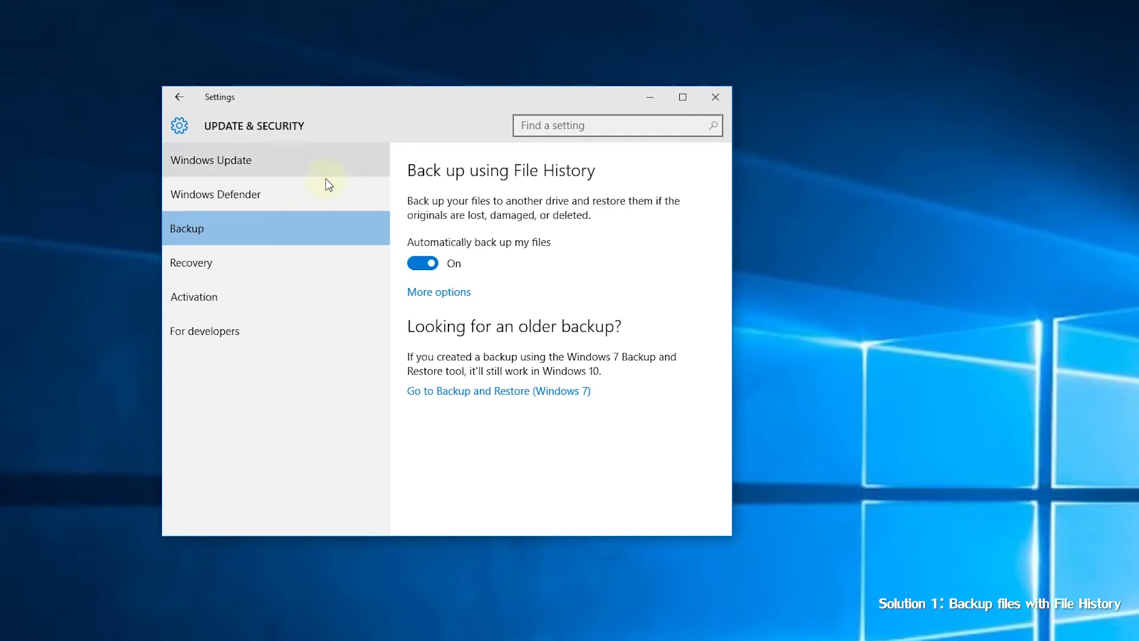
- In File History more options, keep backups every hour and retain them until space is needed
click(433, 302)
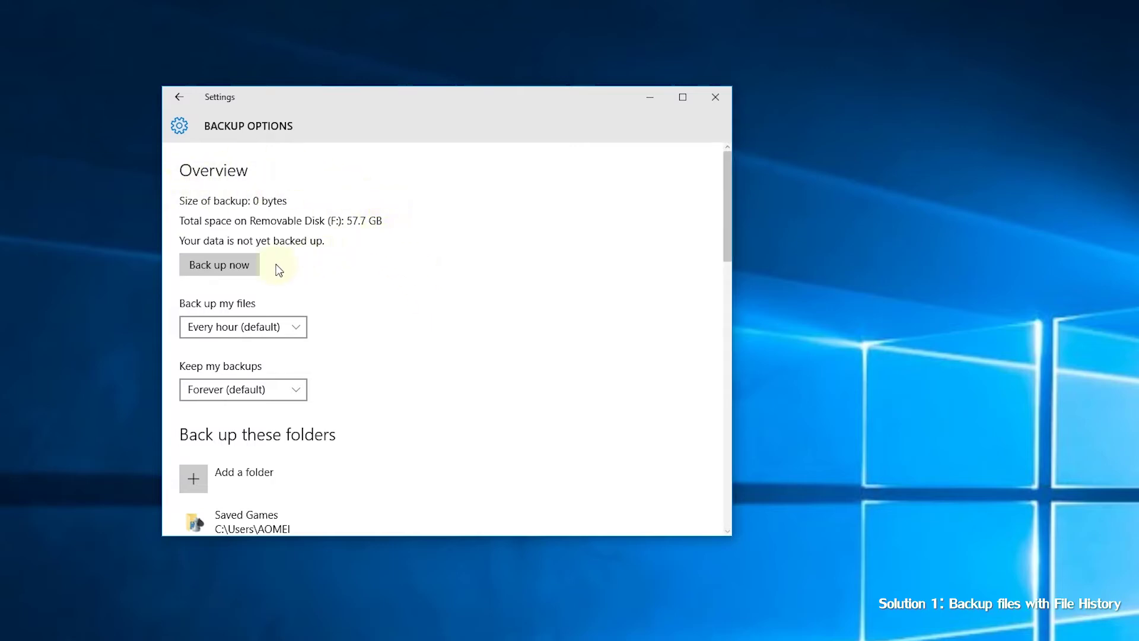
click(301, 329)
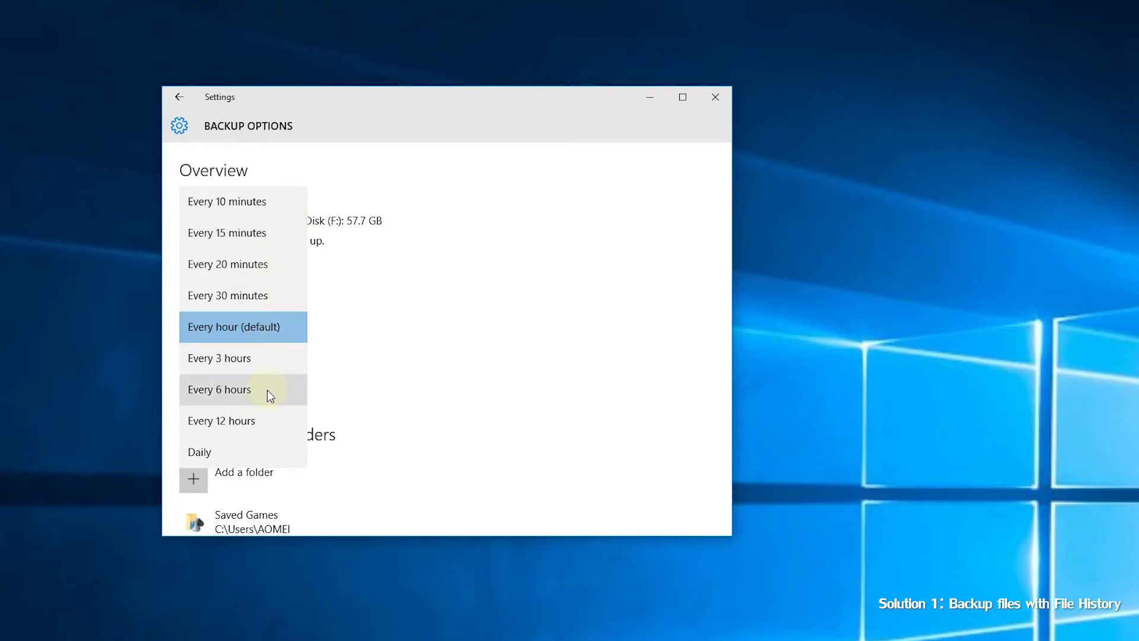
click(396, 311)
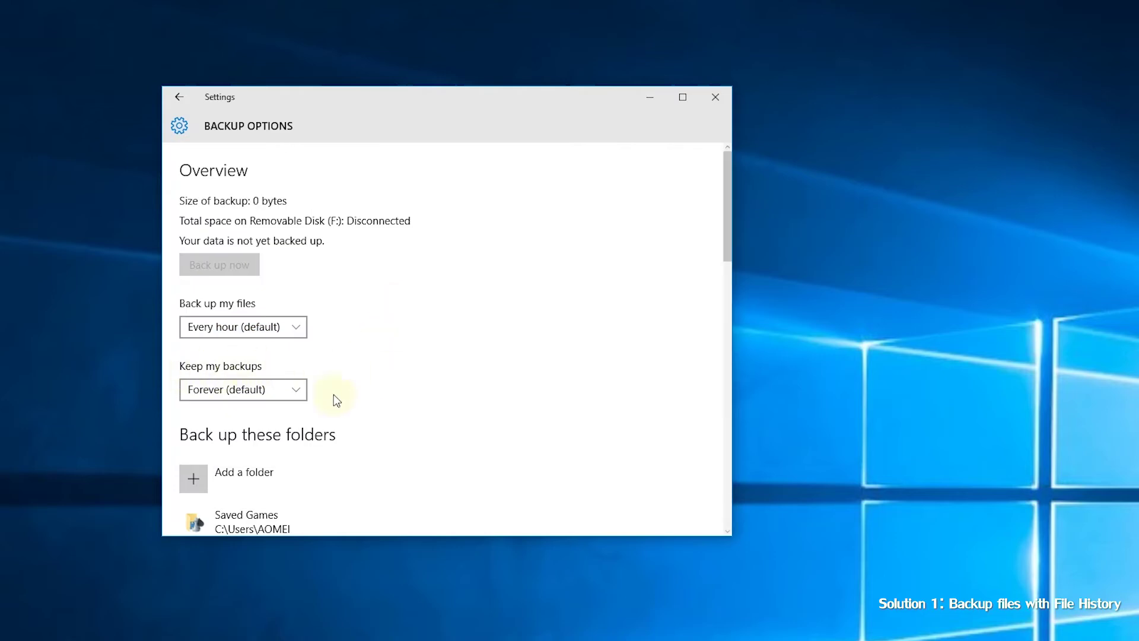
click(287, 394)
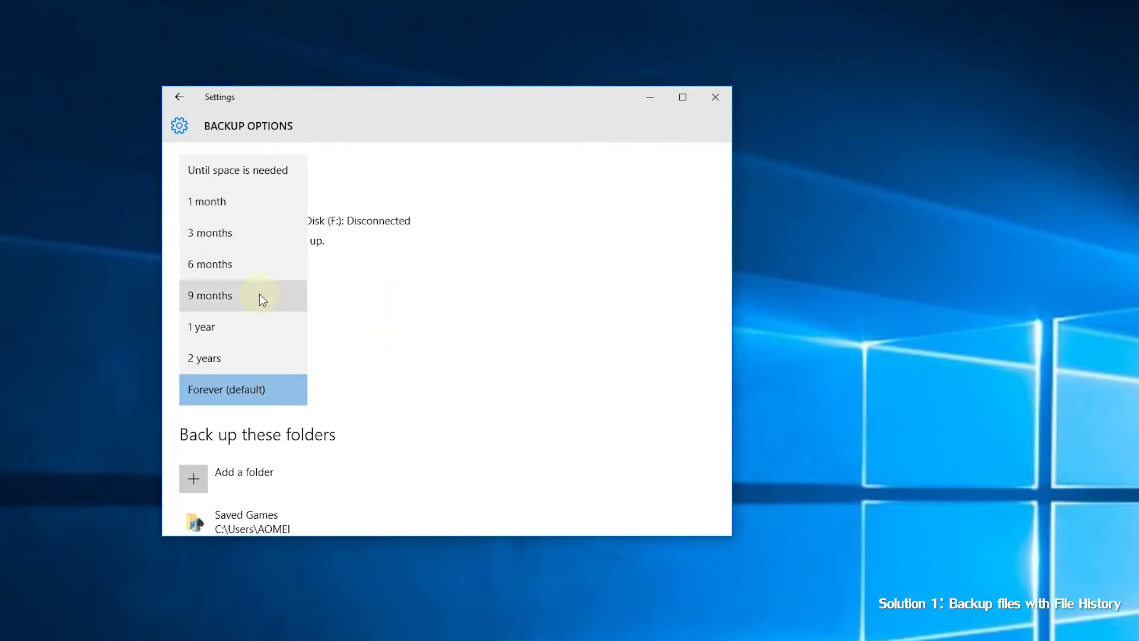
click(267, 170)
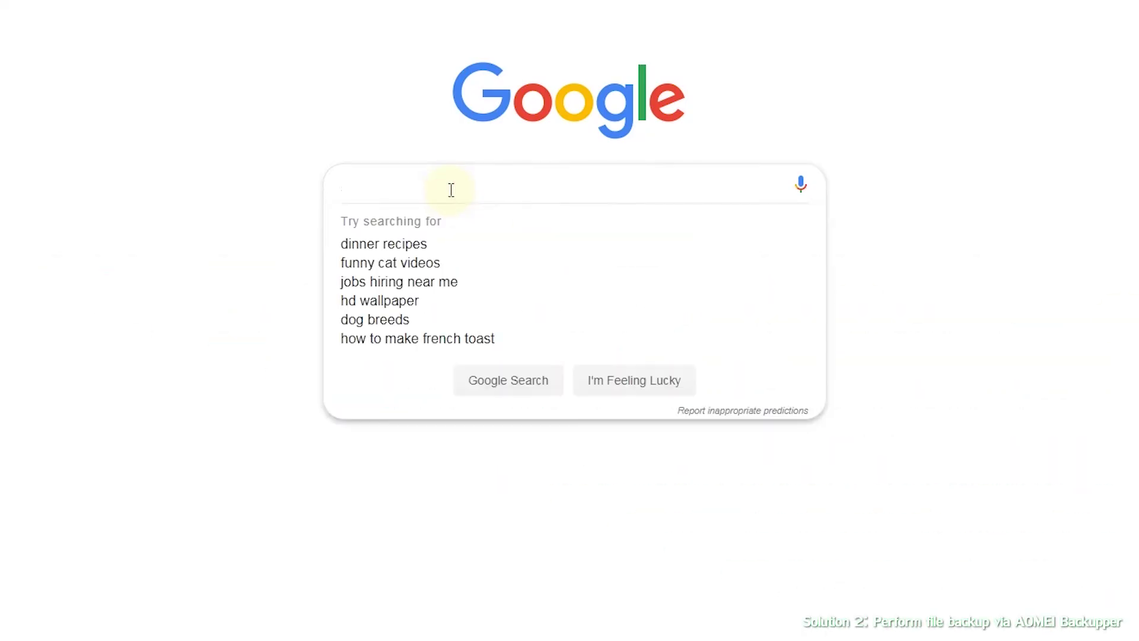
- Search Google for 'AOMEI Backupper' and download the freeware installer from the official site
text(AOMEI Backupper)
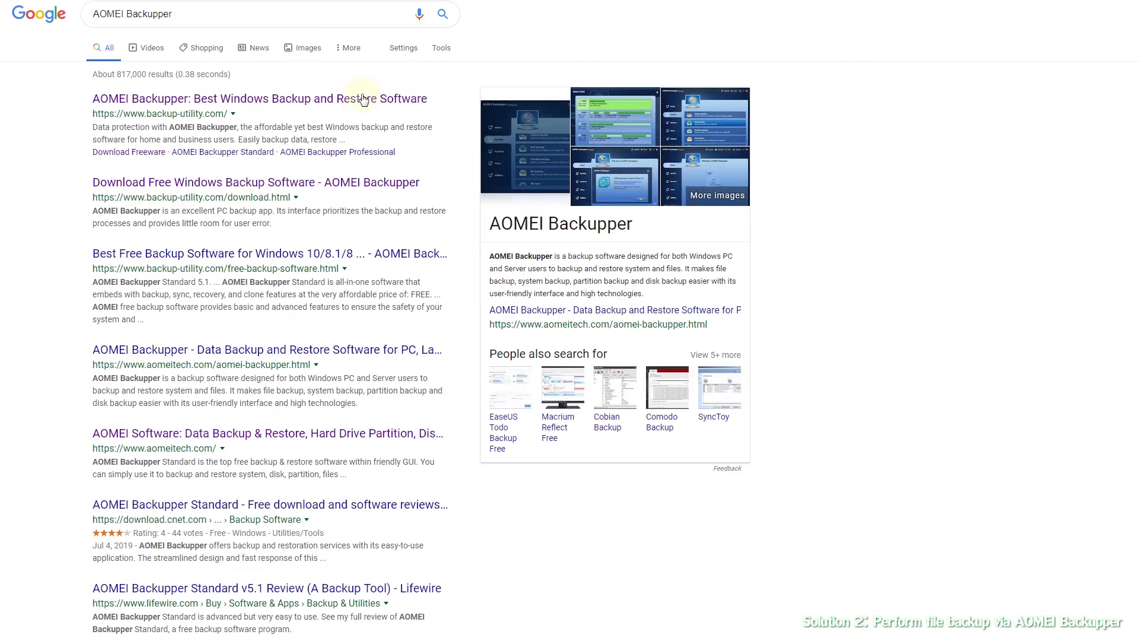
click(320, 98)
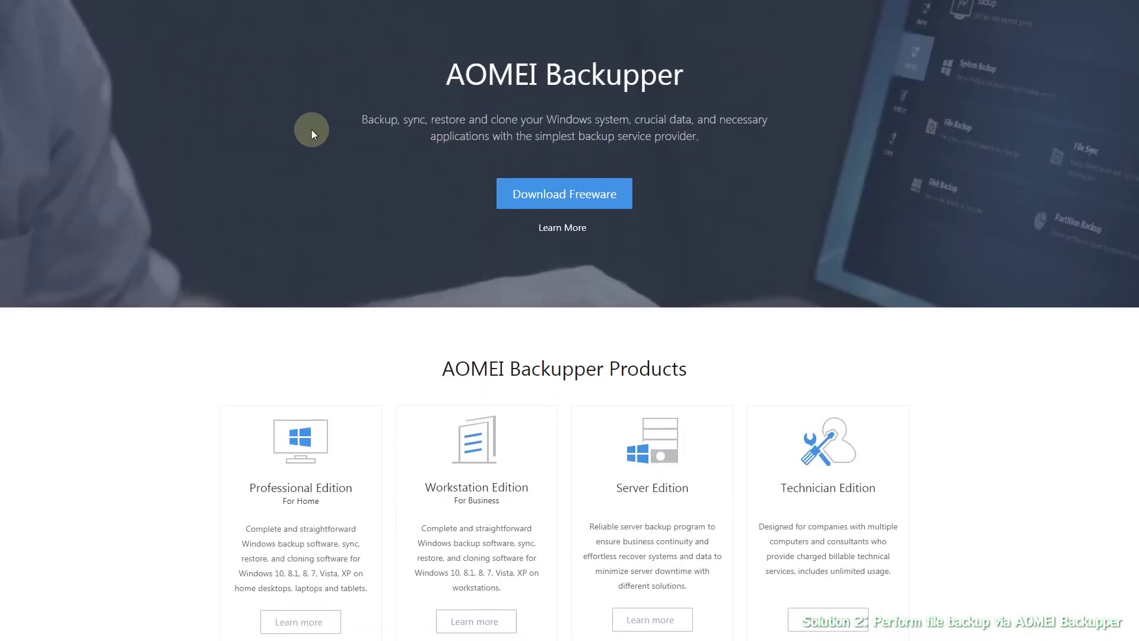
click(571, 193)
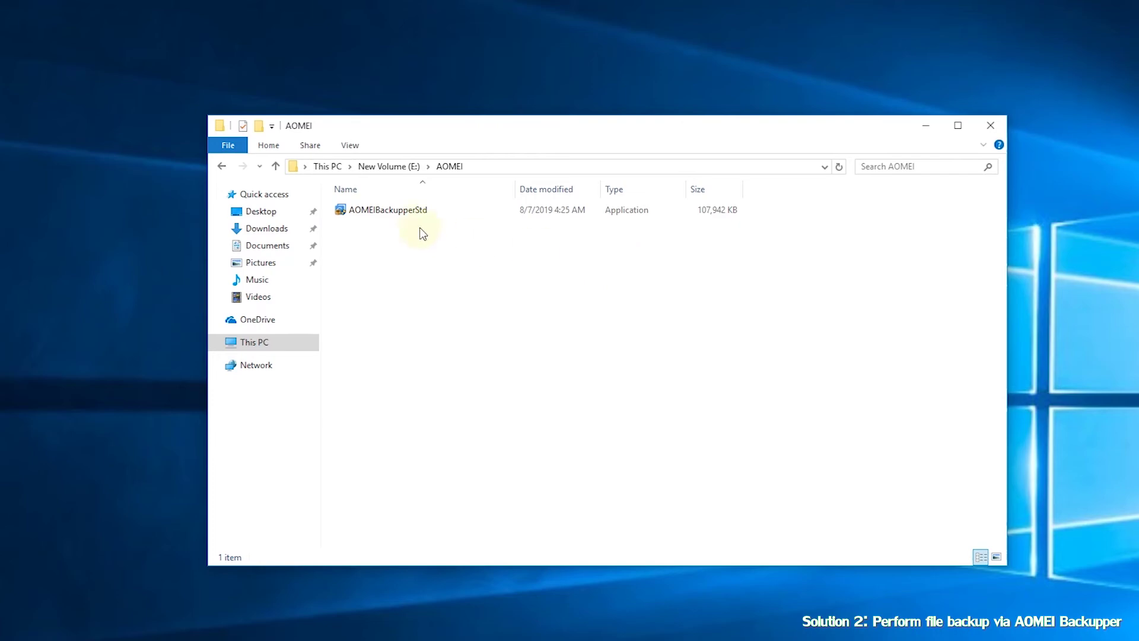
click(412, 208)
- Run AOMEIBackupperStd.exe, allow it, accept English, and install AOMEI Backupper Standard
double_click(411, 209)
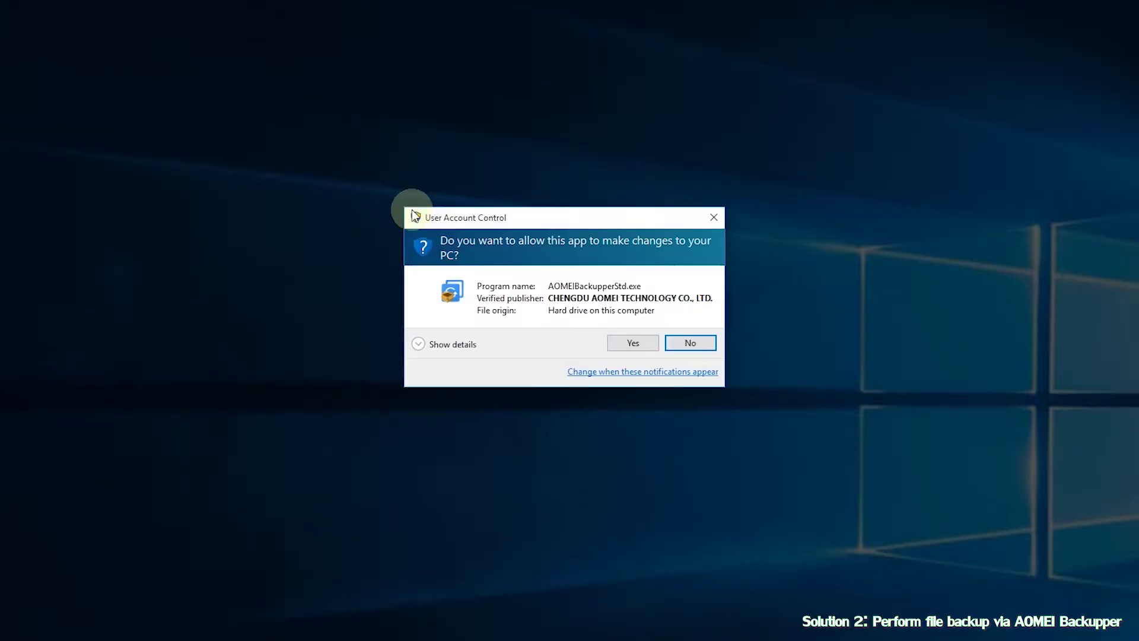
click(621, 343)
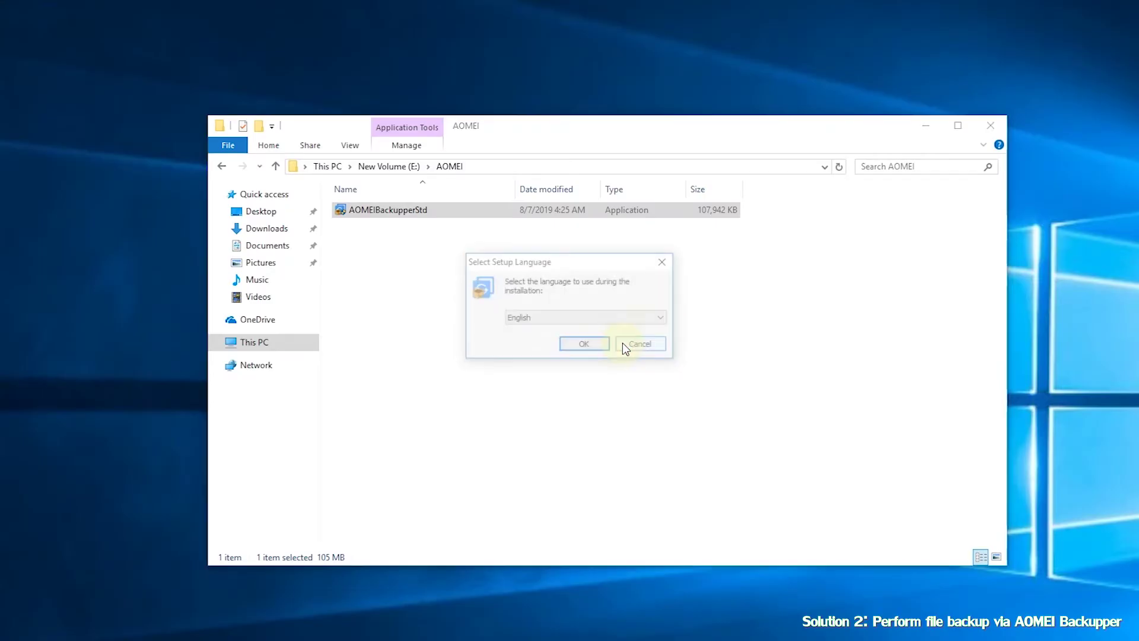
click(587, 345)
click(729, 436)
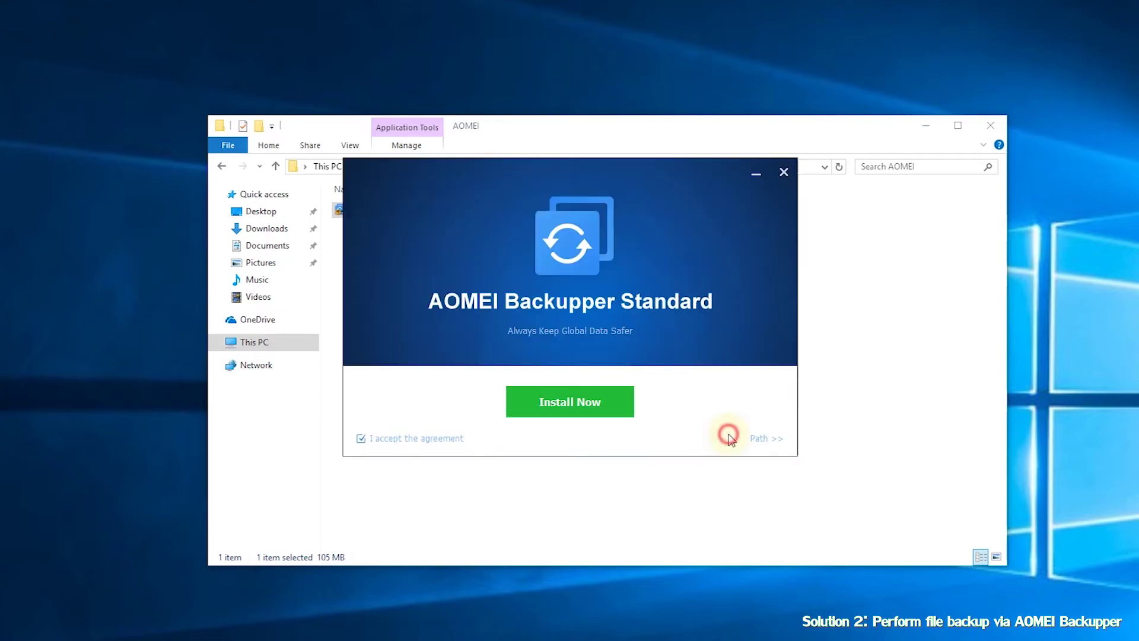
click(572, 399)
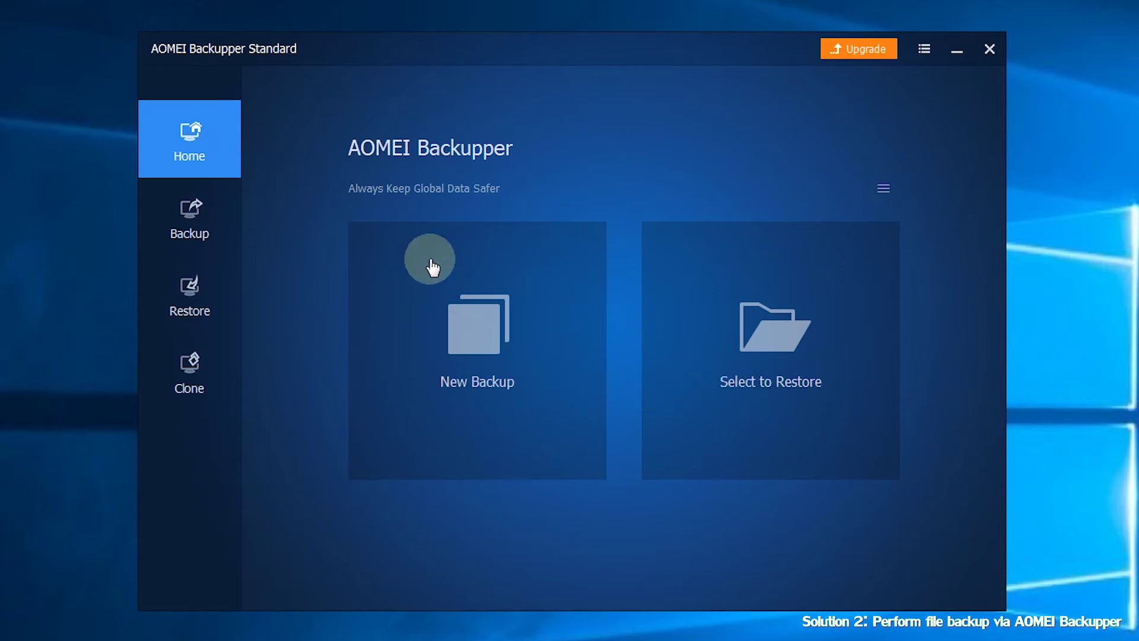
click(199, 231)
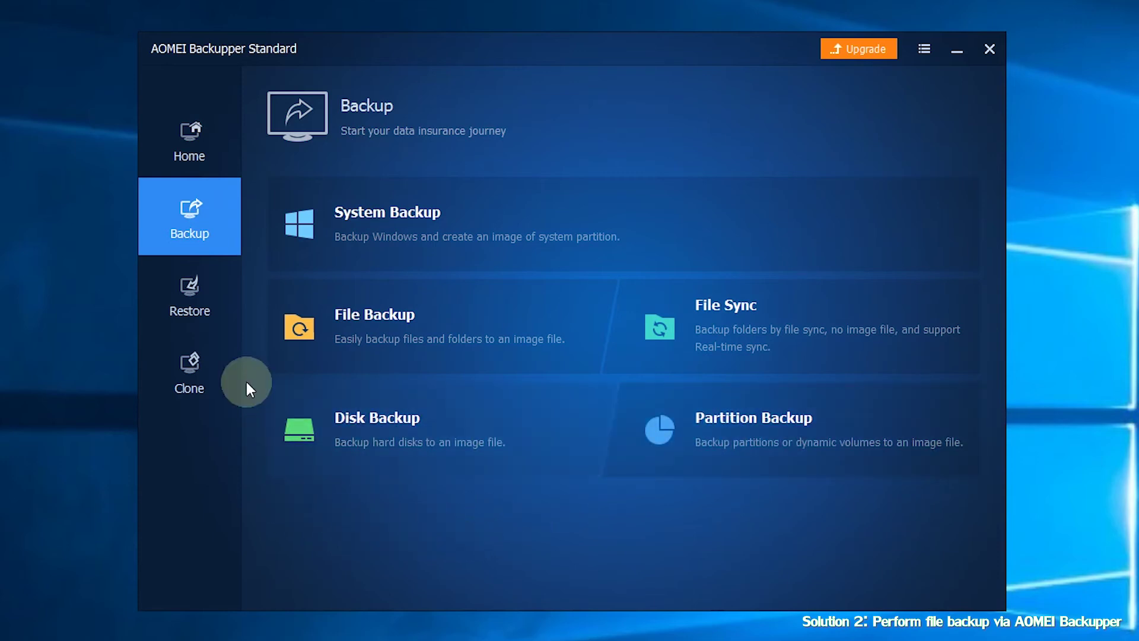
click(196, 296)
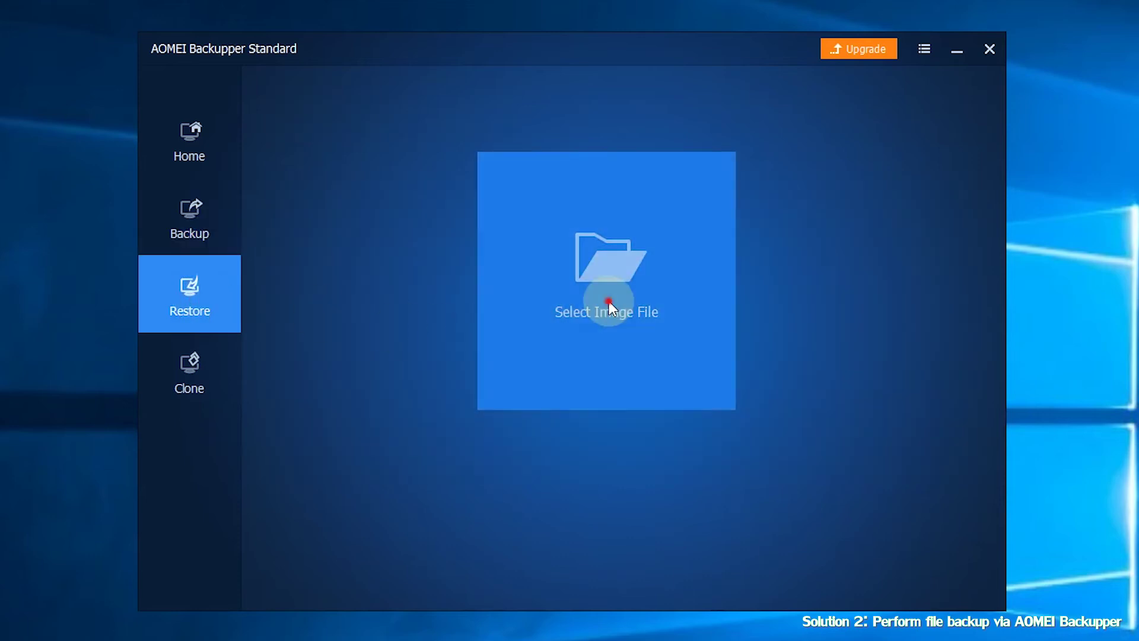
click(608, 301)
click(797, 137)
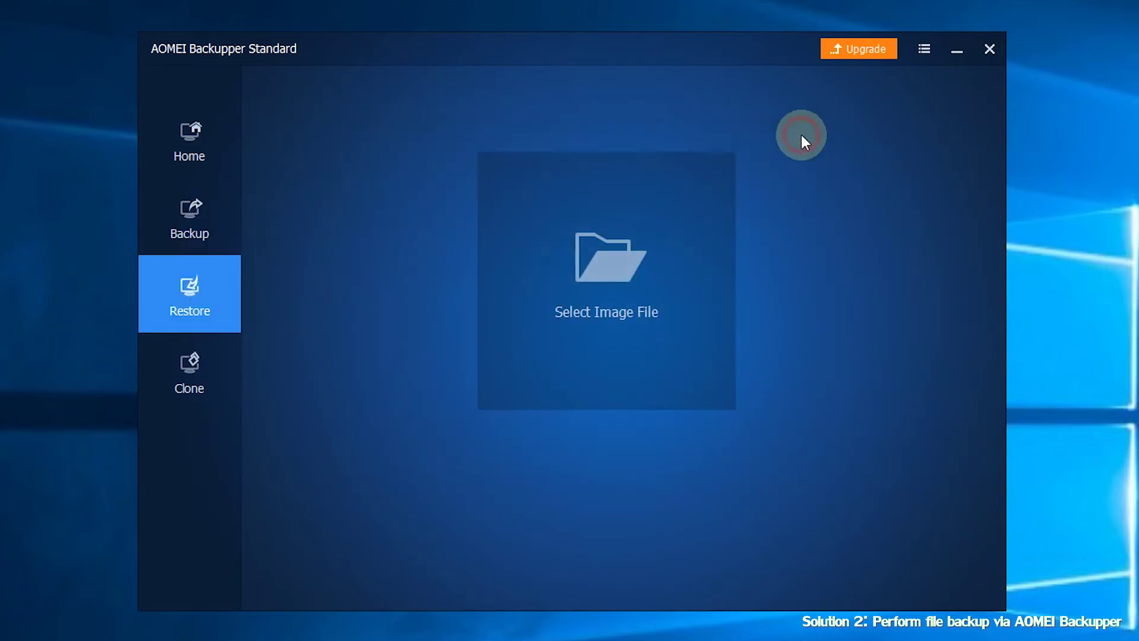
click(203, 389)
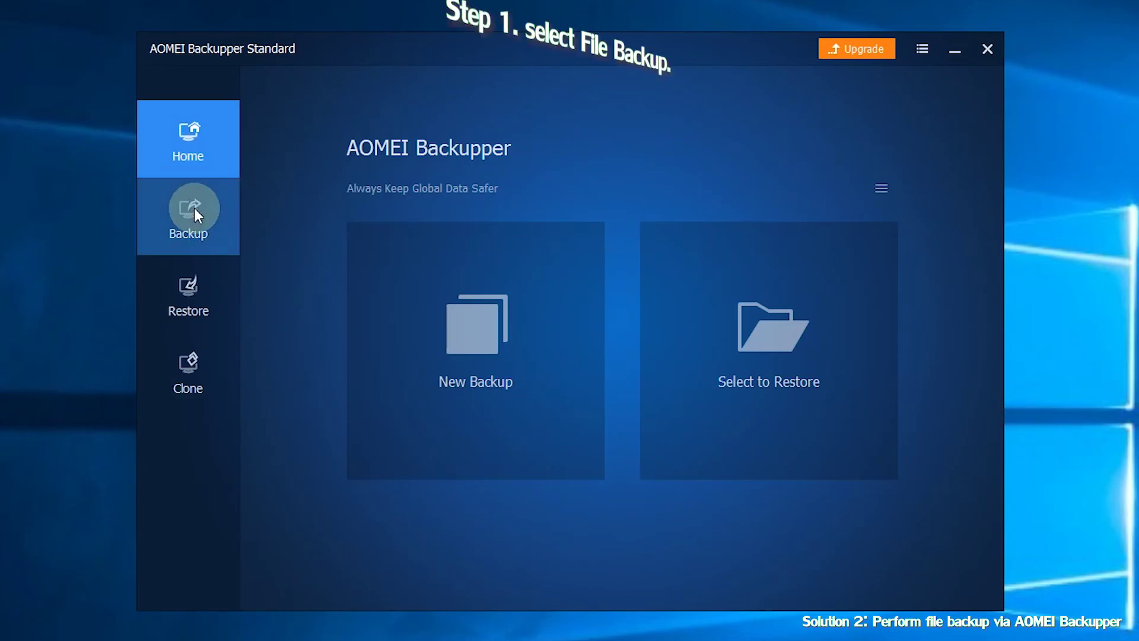
click(194, 207)
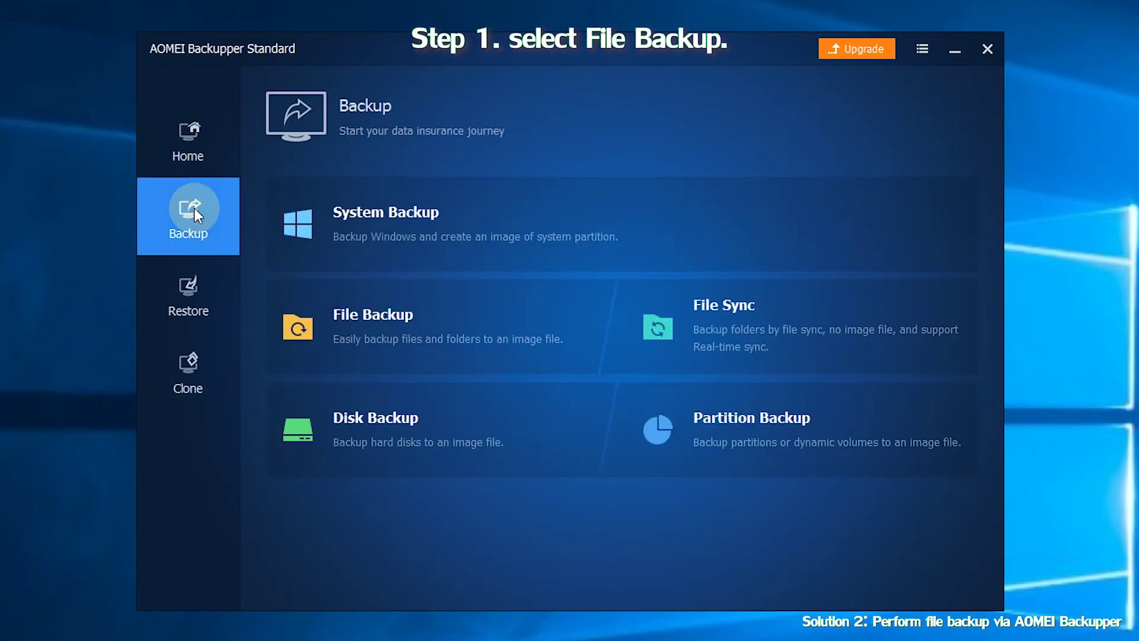
- Start a File Backup and rename the task from My File Backup to 'backup my files in windows 10'
click(441, 306)
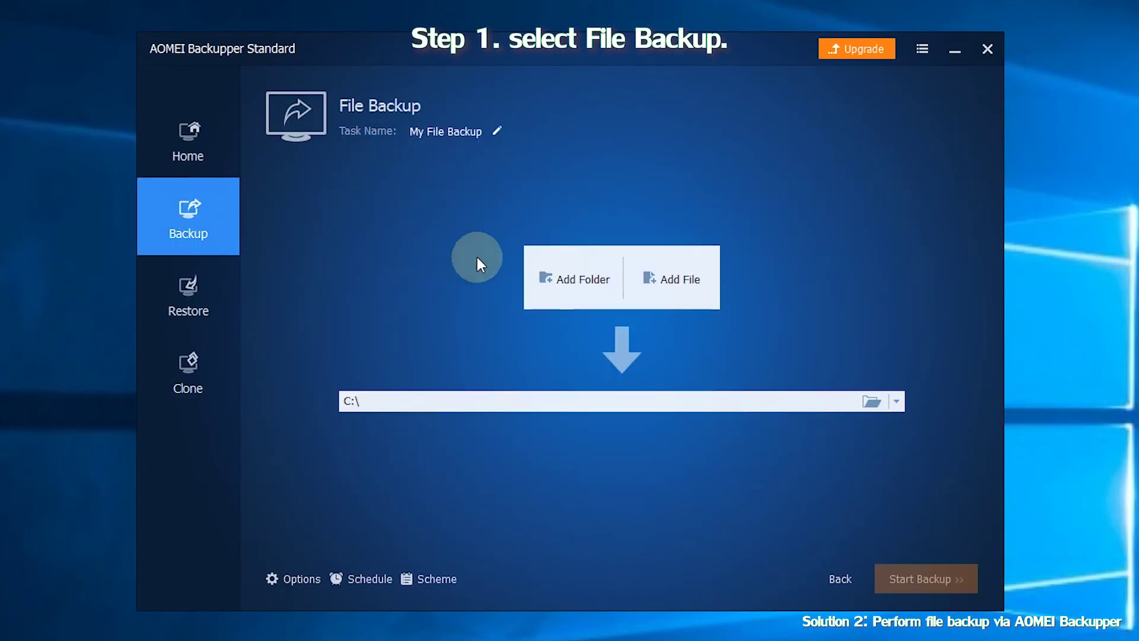
click(499, 128)
drag(498, 129, 406, 130)
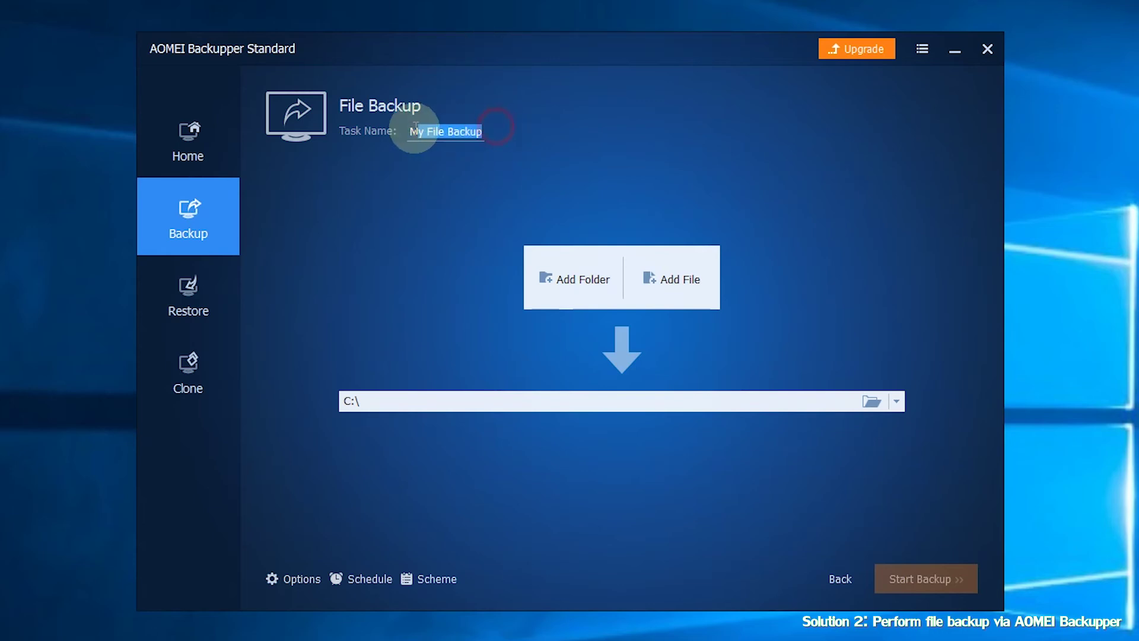
key(BackSpace)
text(backup m)
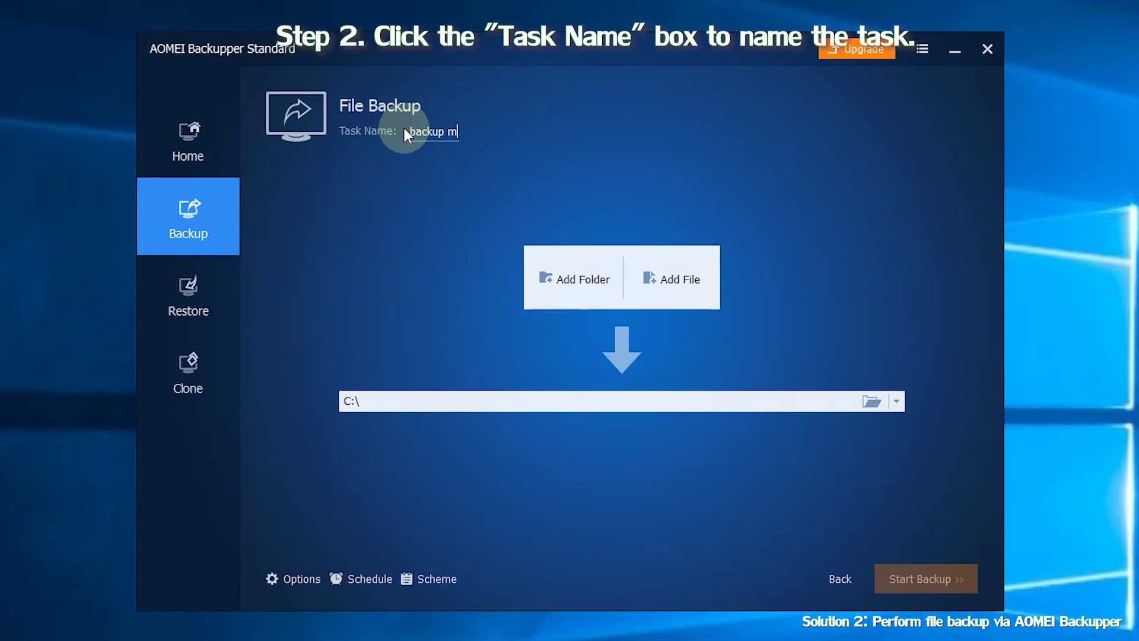
text(y files in win)
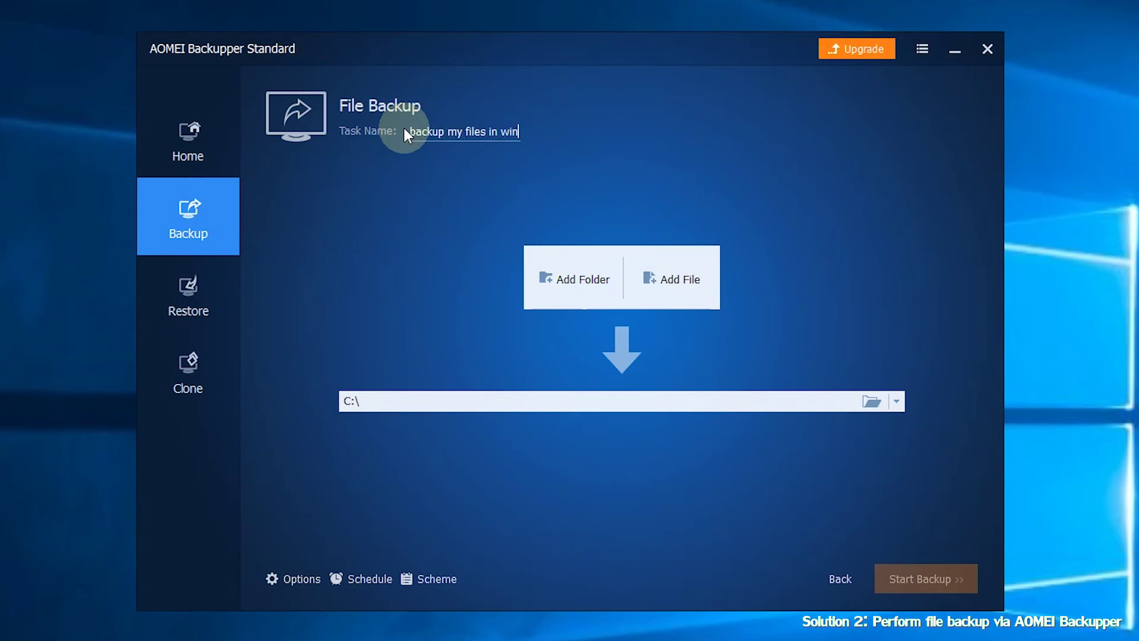
text(dows 10)
key(Return)
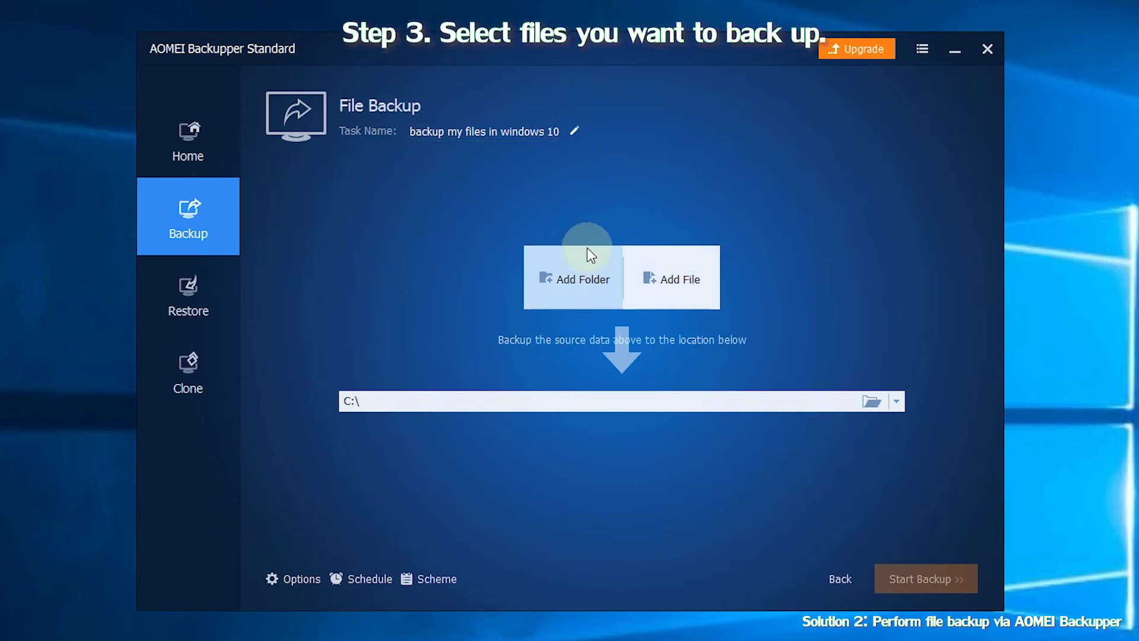
- Add the Desktop file 'backup my files in windows10.txt' as the backup source
click(713, 297)
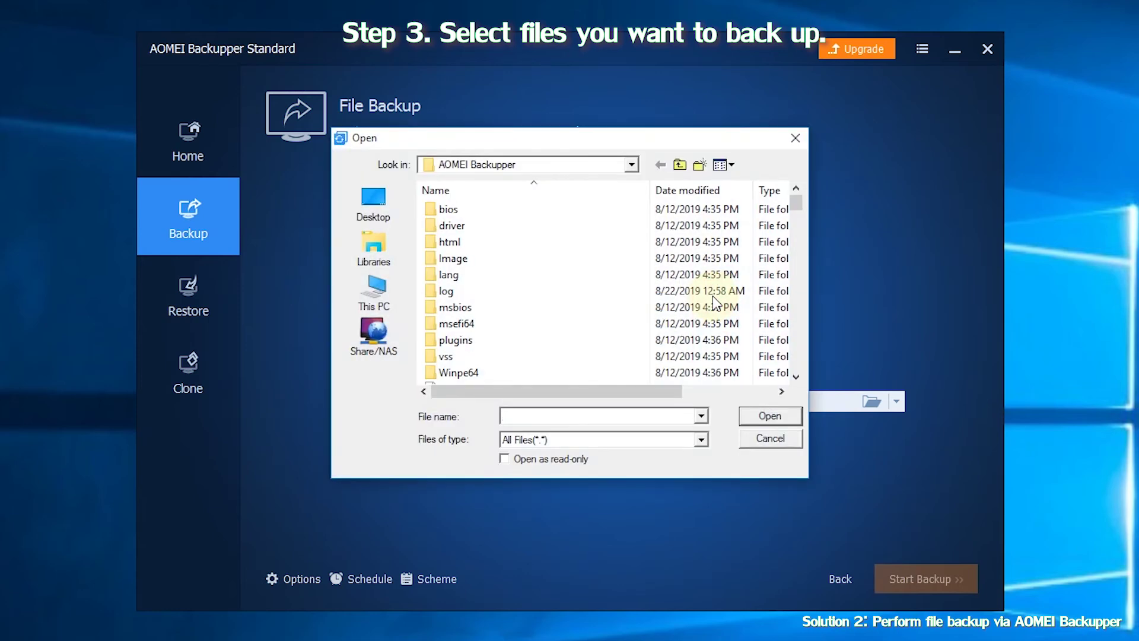
click(372, 205)
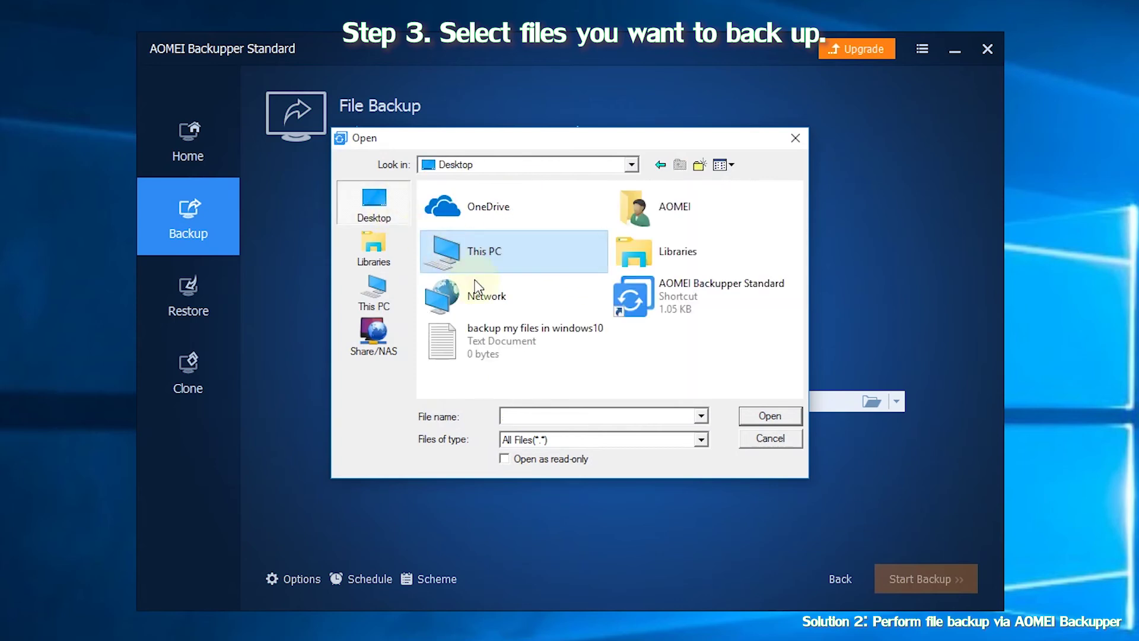
click(510, 348)
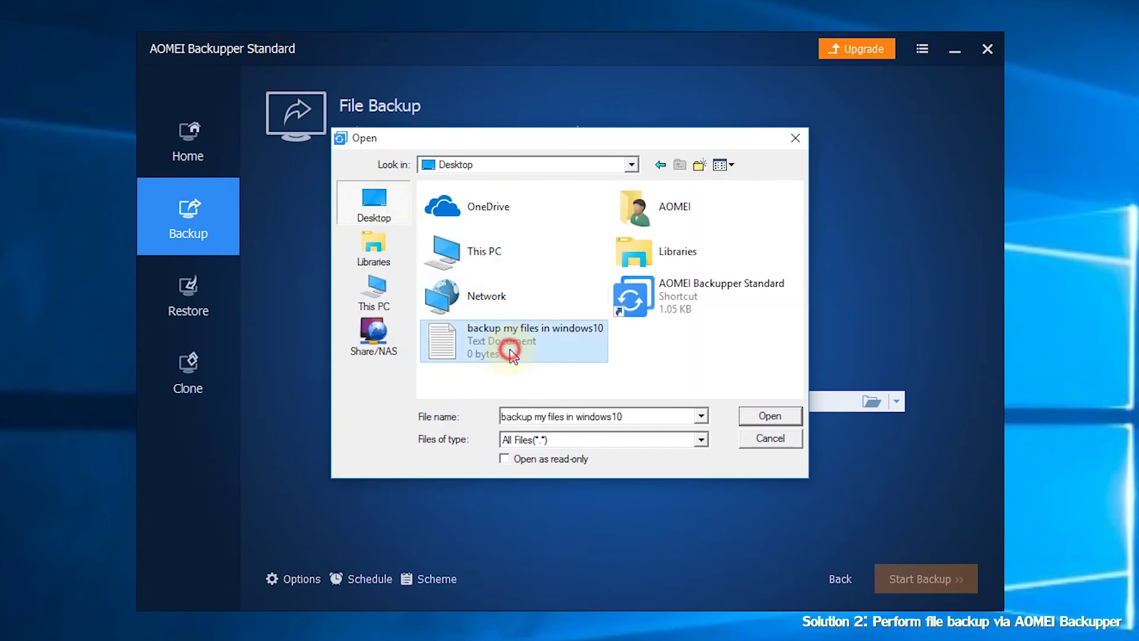
click(769, 417)
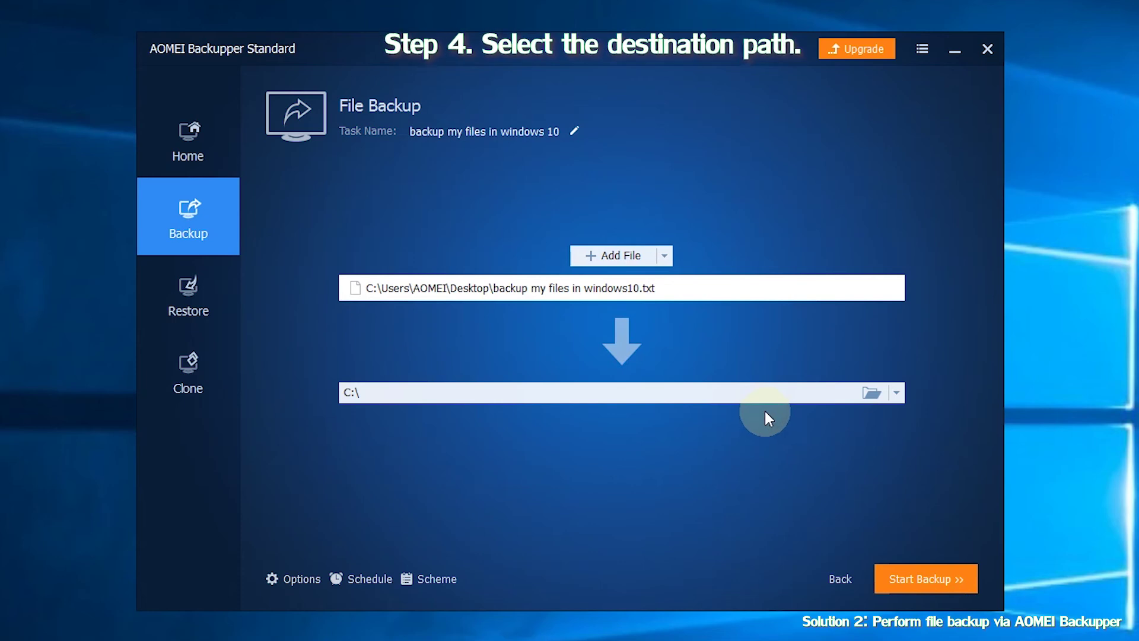
- Set New Volume (E:) as the backup destination and start the backup
click(844, 390)
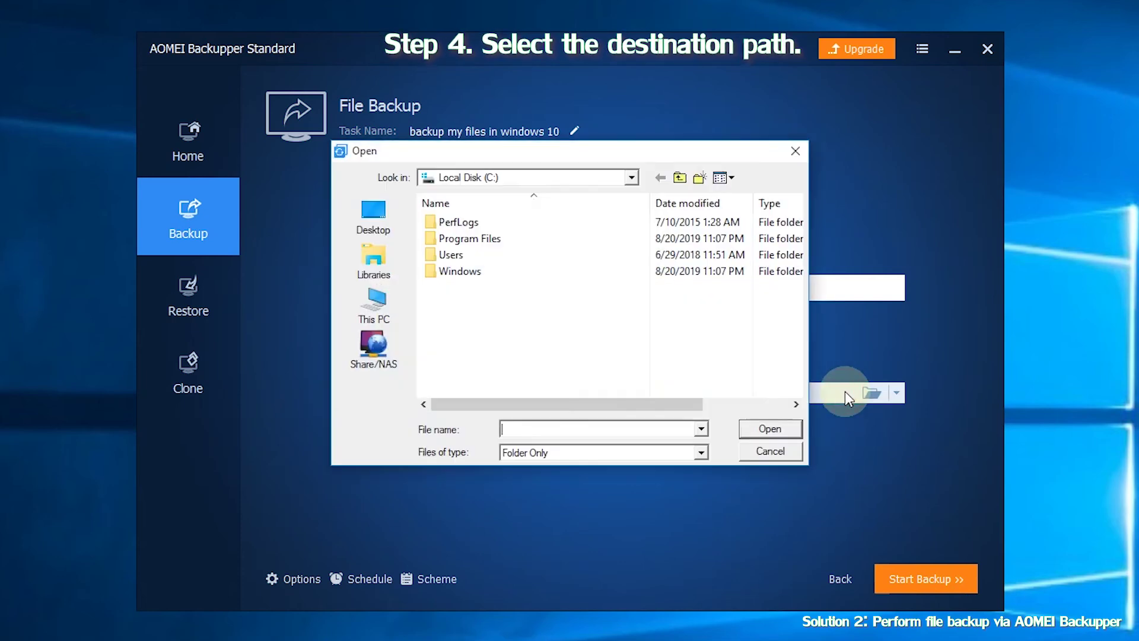
click(375, 224)
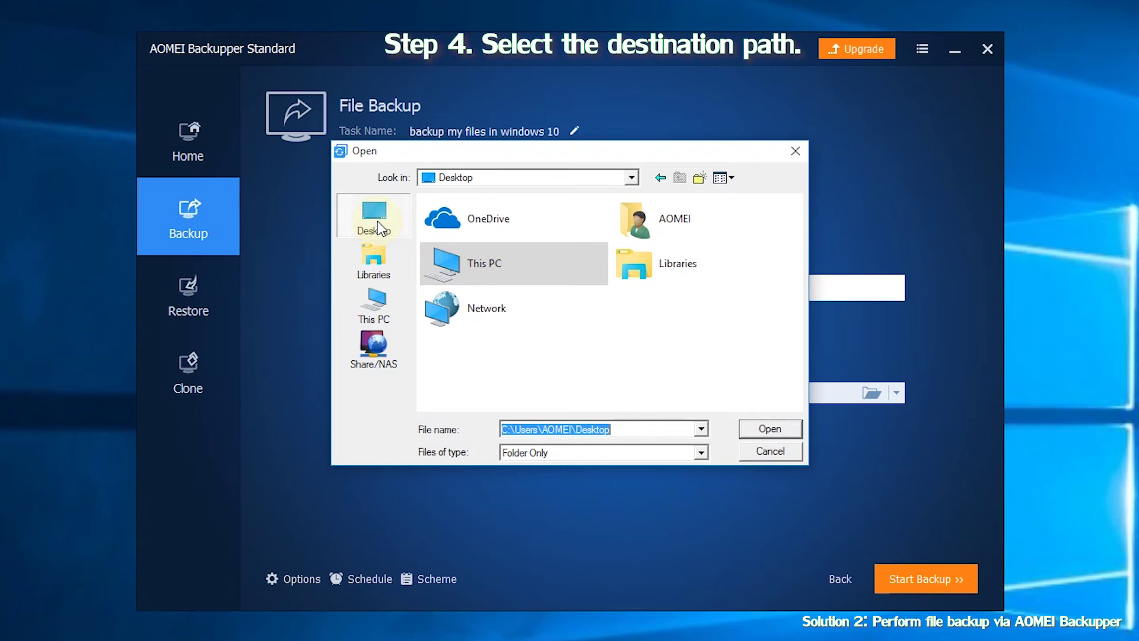
click(393, 319)
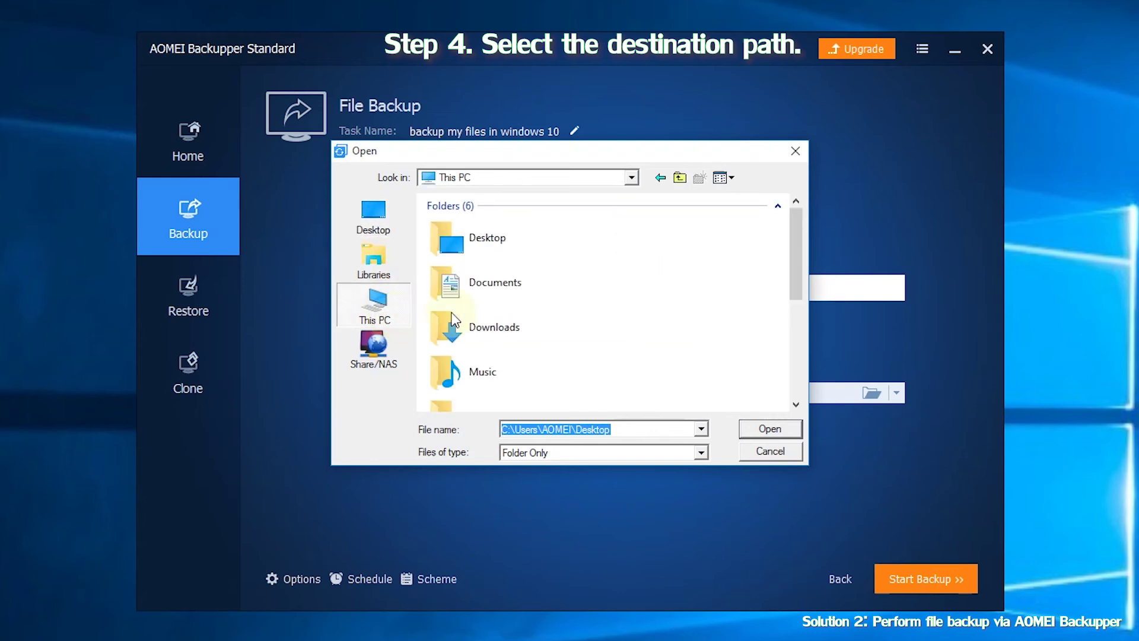
scroll(626, 321, down, 3)
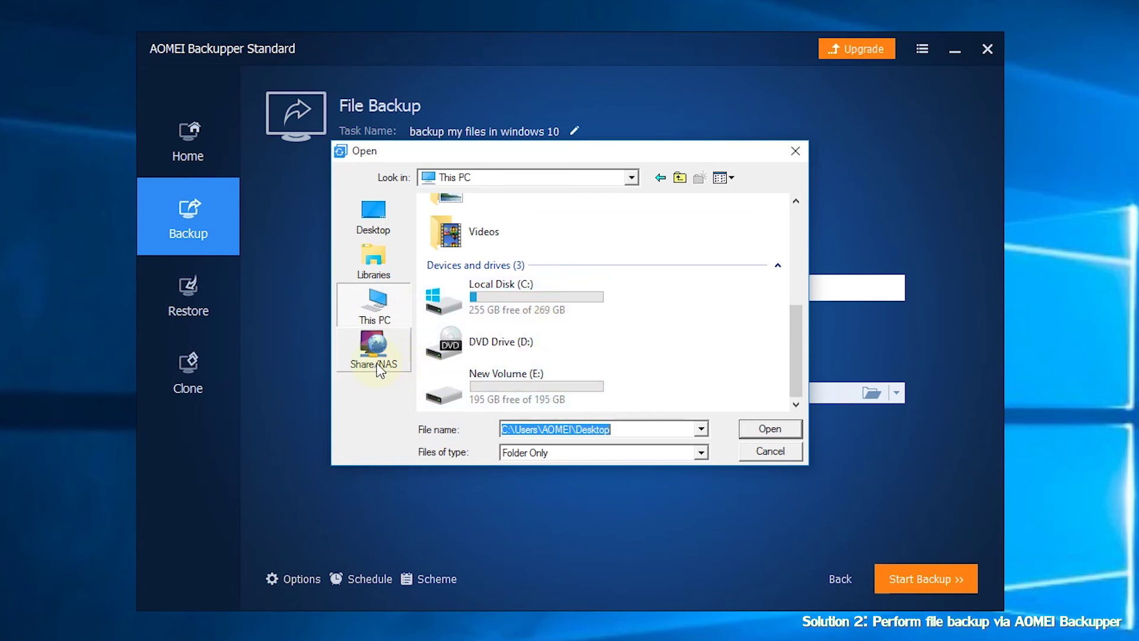
click(510, 387)
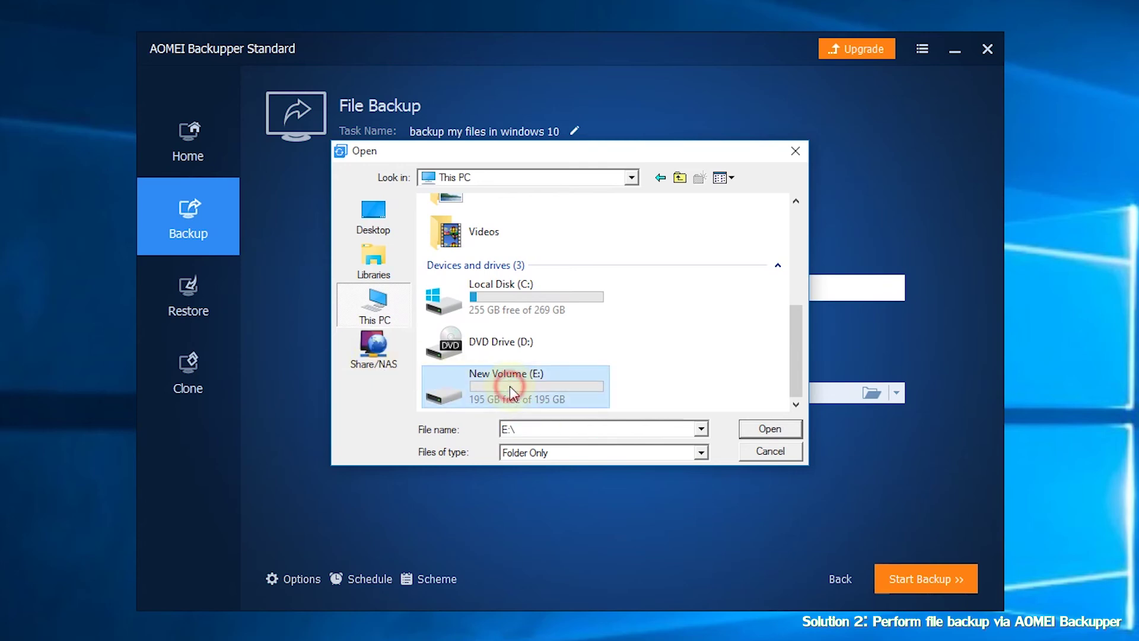
click(768, 429)
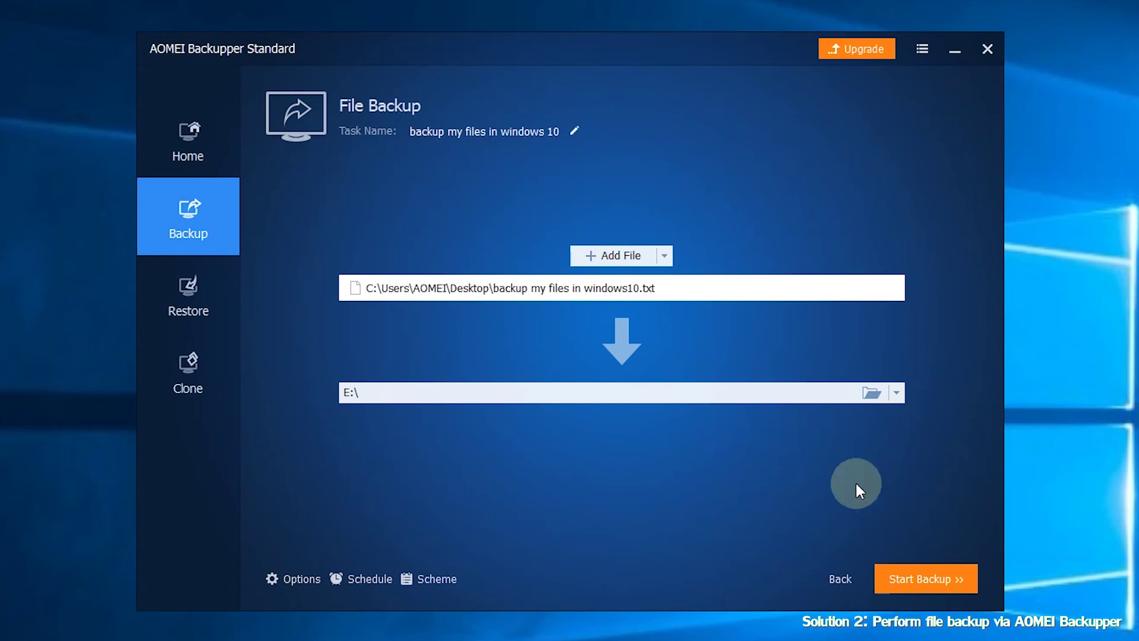
click(920, 578)
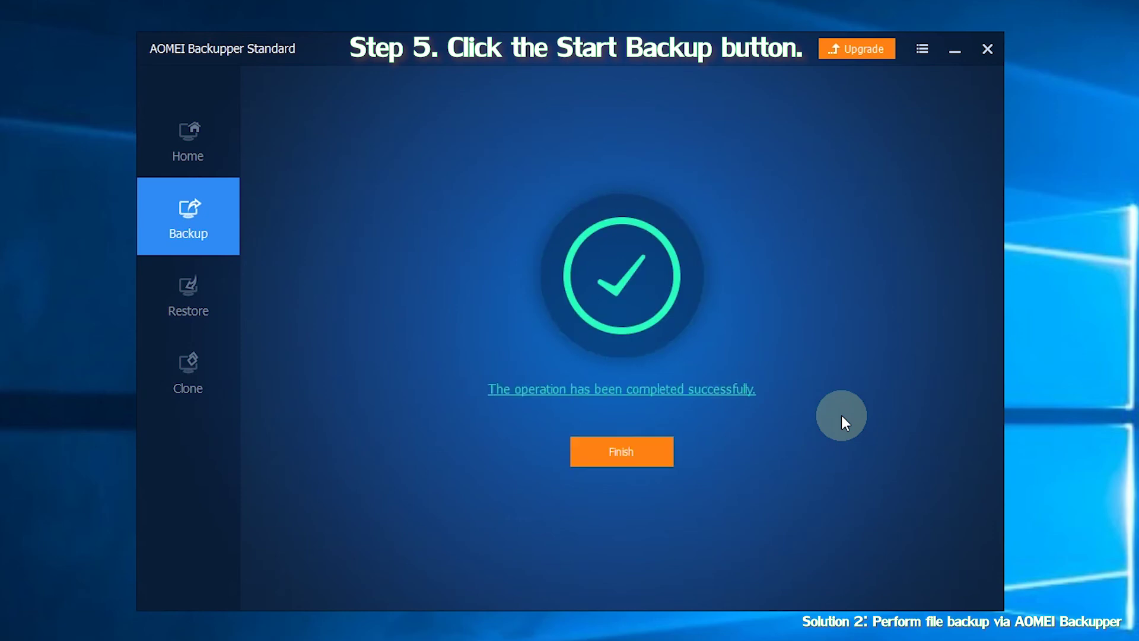
- Dismiss the successful backup completion screen with Finish
click(588, 443)
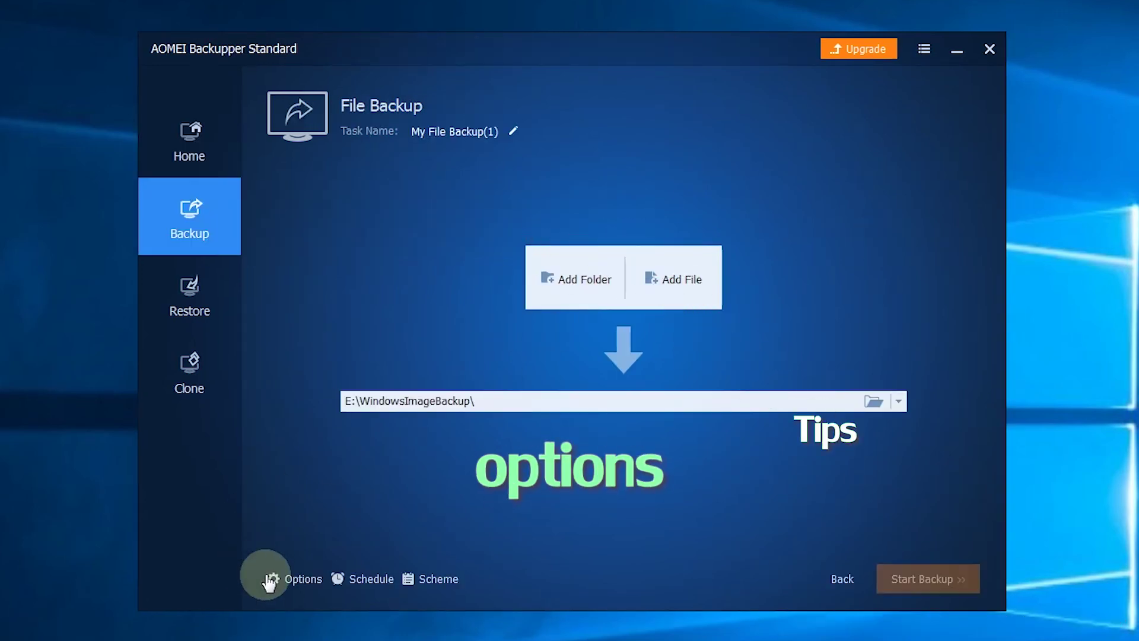
click(297, 580)
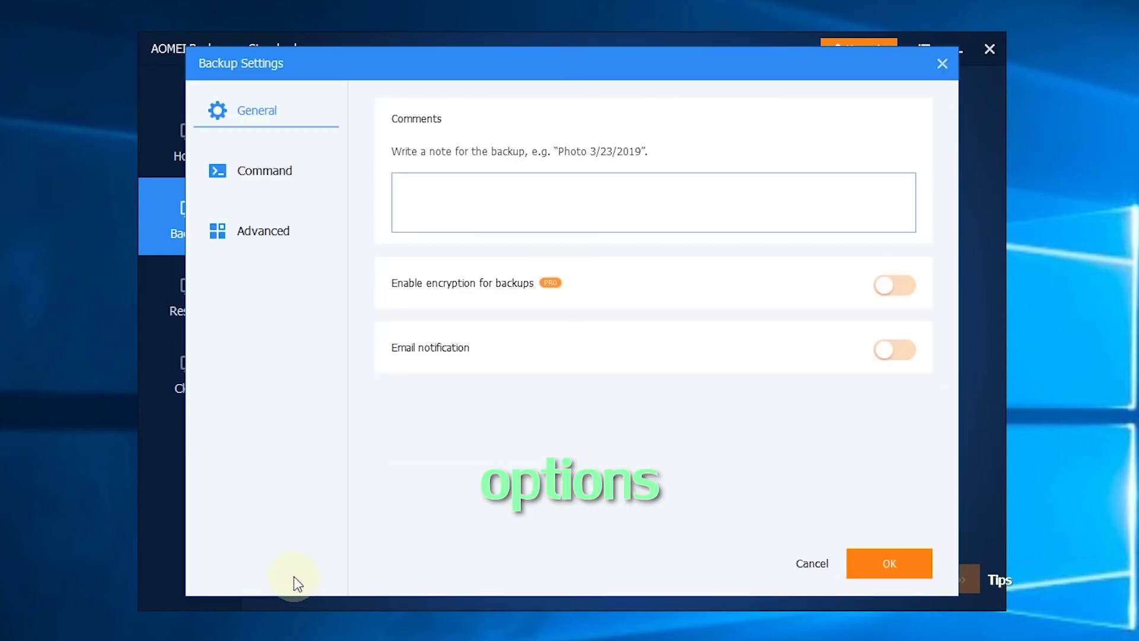
click(895, 351)
click(261, 172)
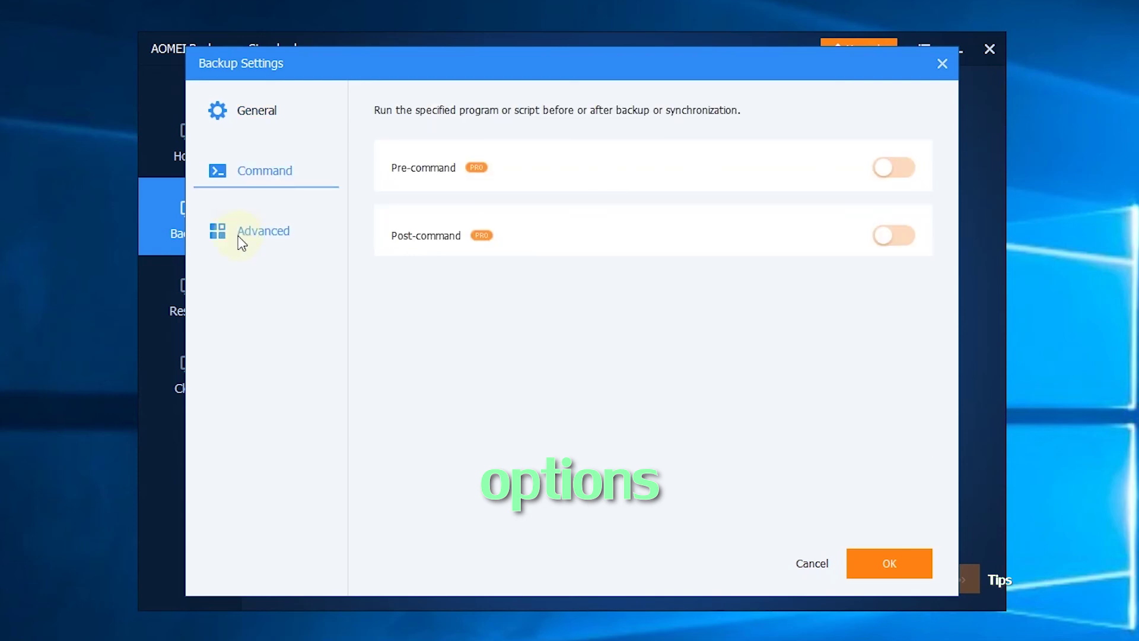
click(238, 237)
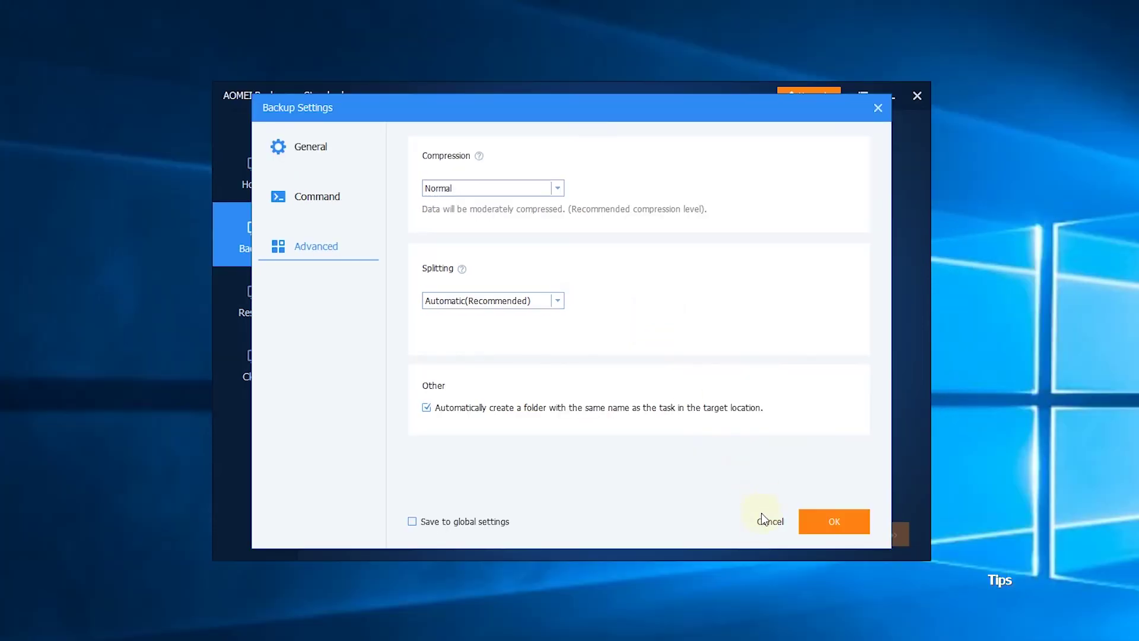
click(812, 563)
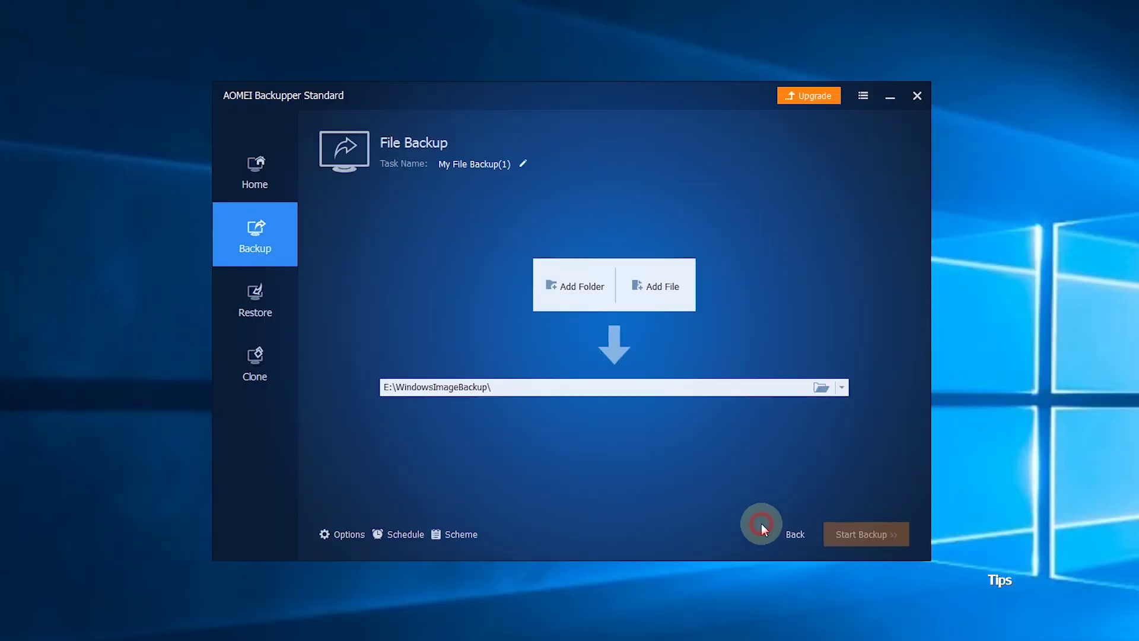
- Open the Schedule settings, keep the Daily frequency, and view the Advanced backup-method options
click(389, 532)
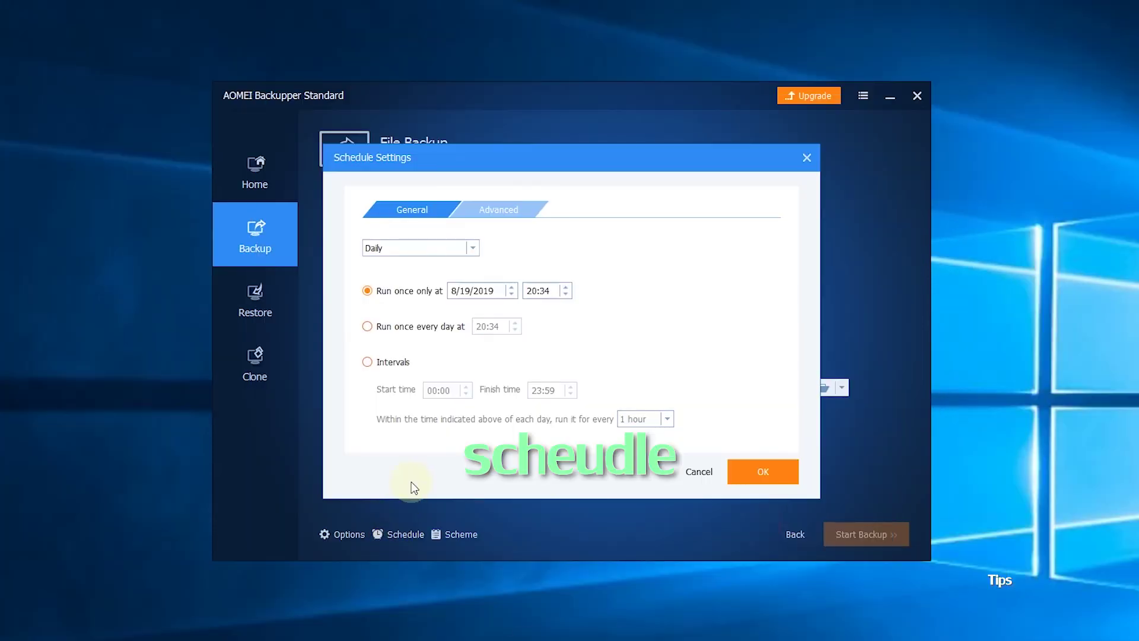
click(468, 248)
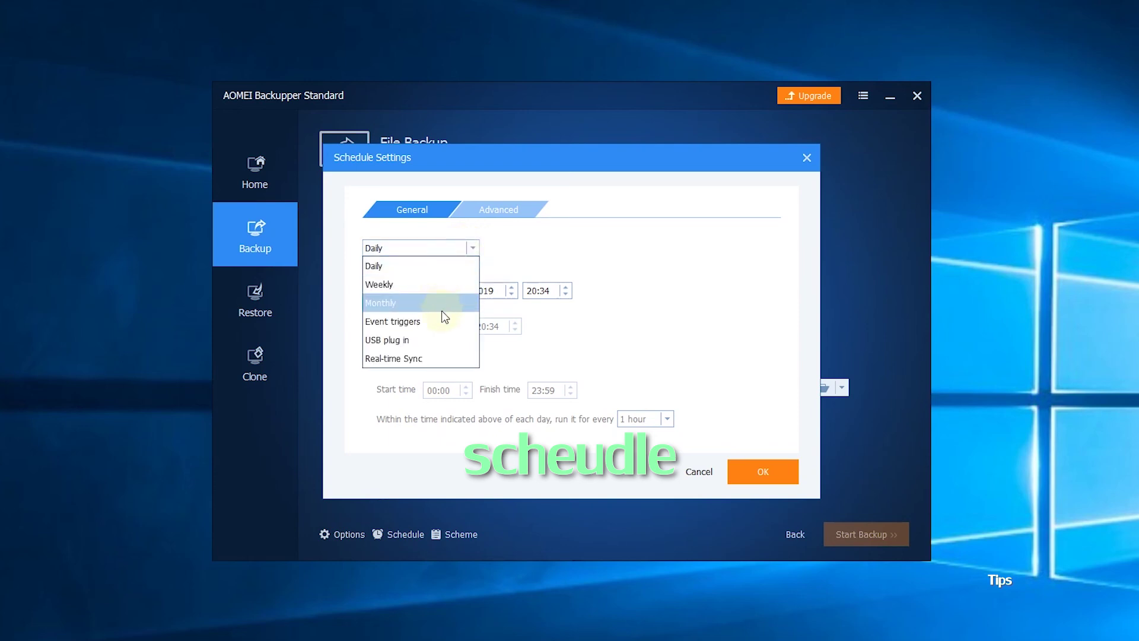
click(525, 217)
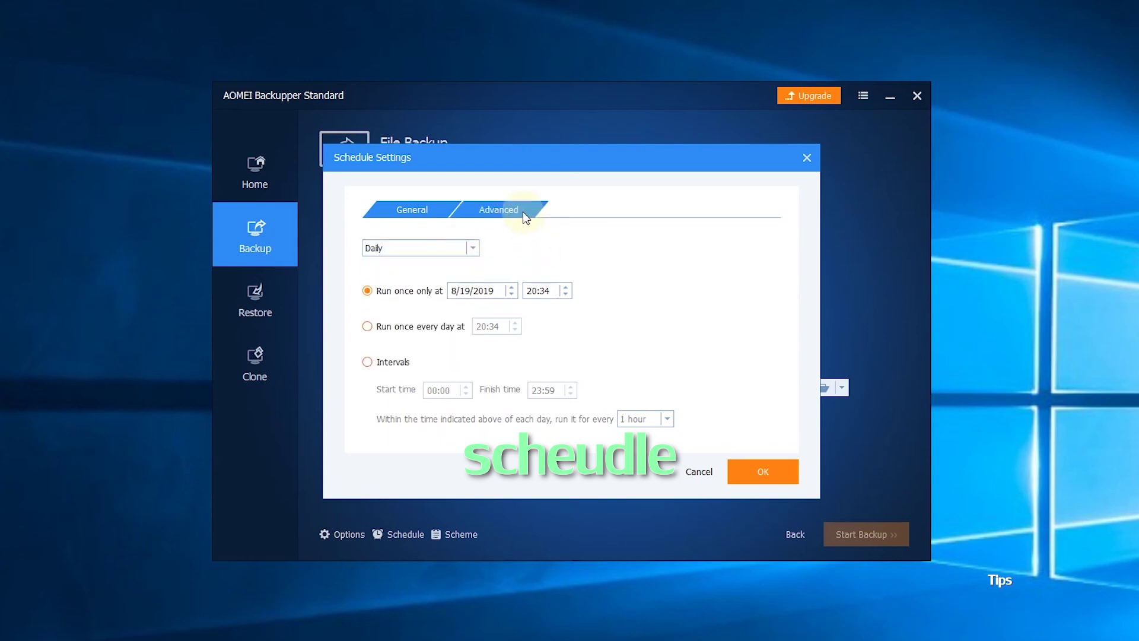
click(523, 212)
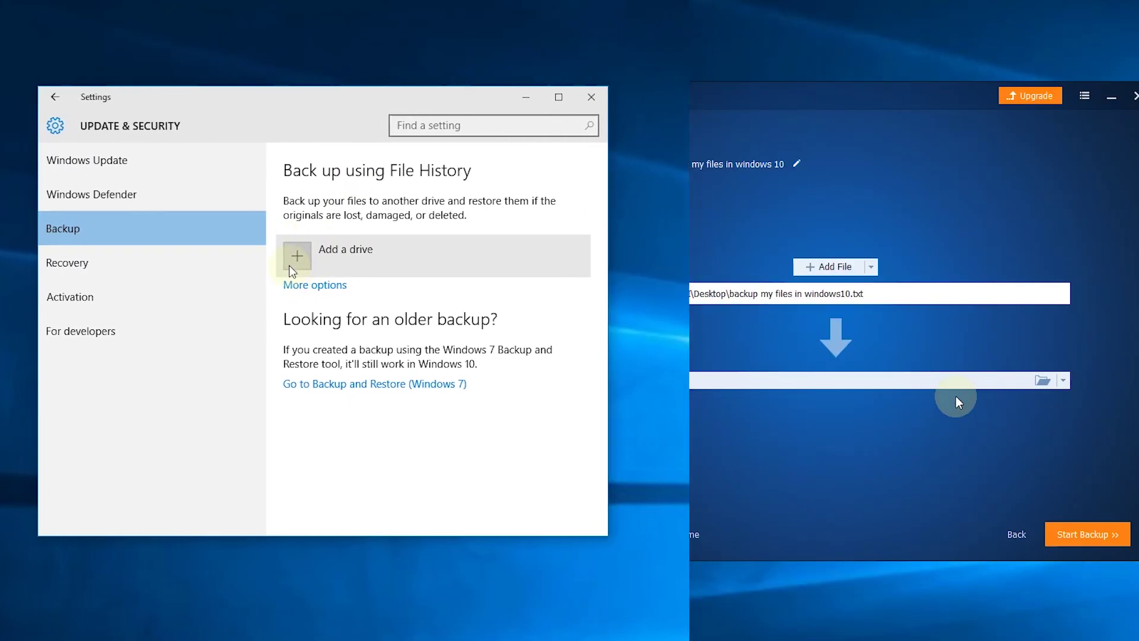
- Browse This PC and select New Volume (E:) so the text file backs up to E:\
click(297, 256)
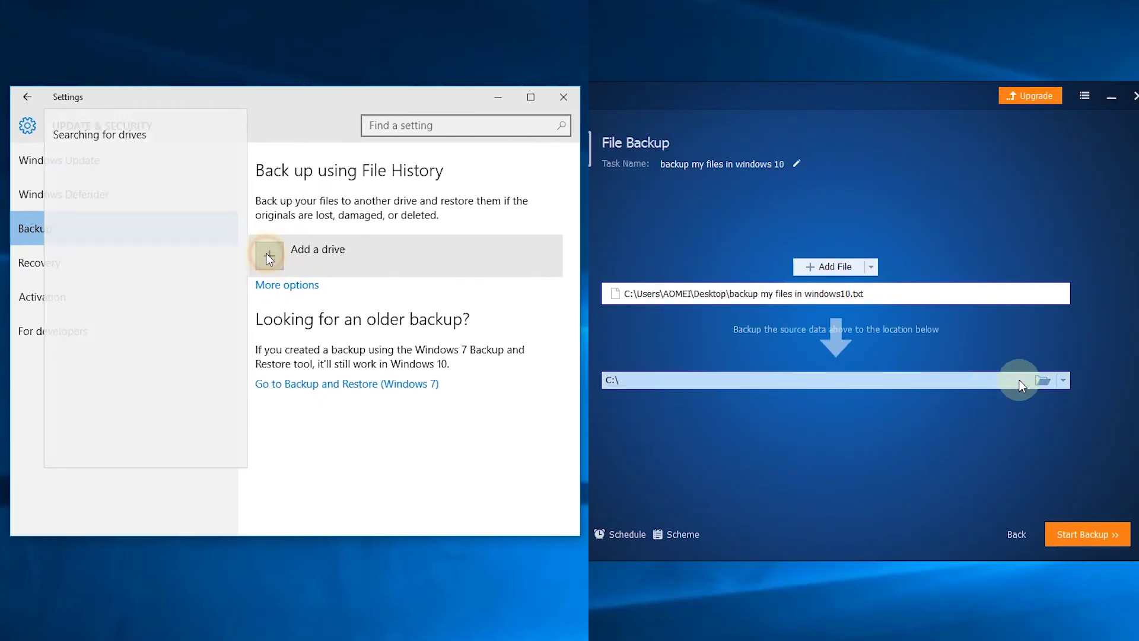
click(1020, 379)
click(135, 174)
click(633, 237)
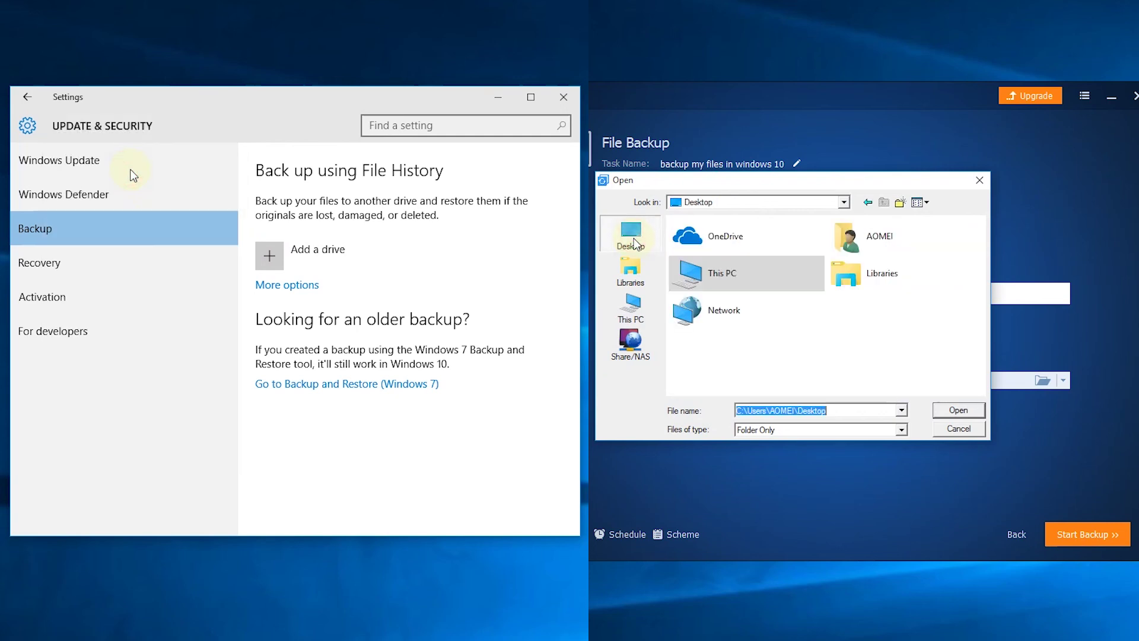
click(646, 320)
scroll(841, 326, down, 5)
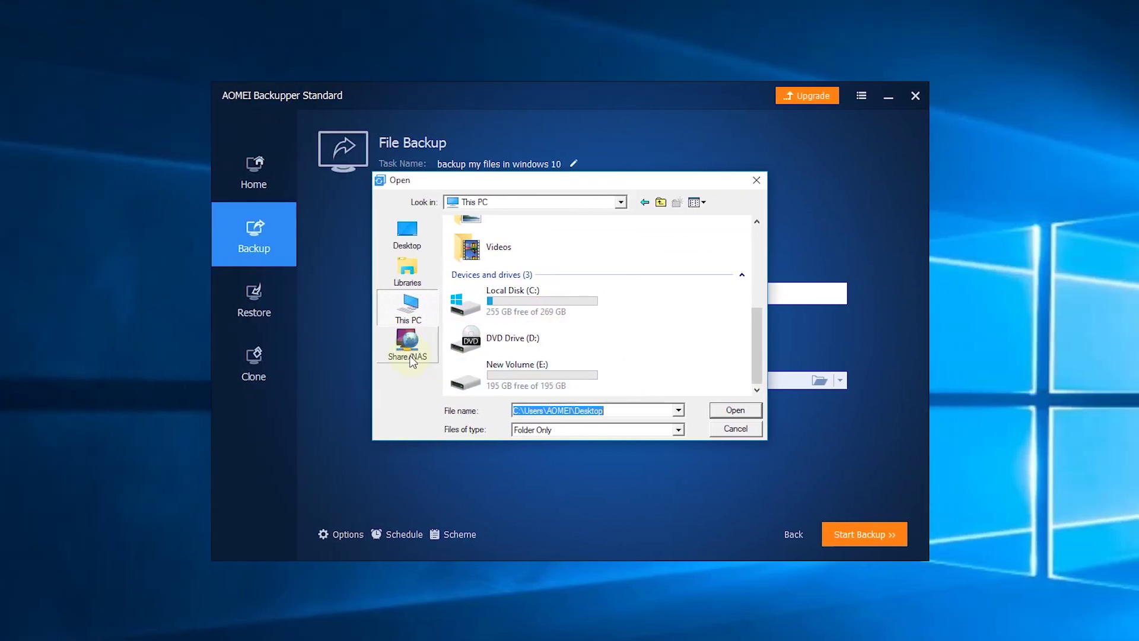
click(520, 375)
click(735, 411)
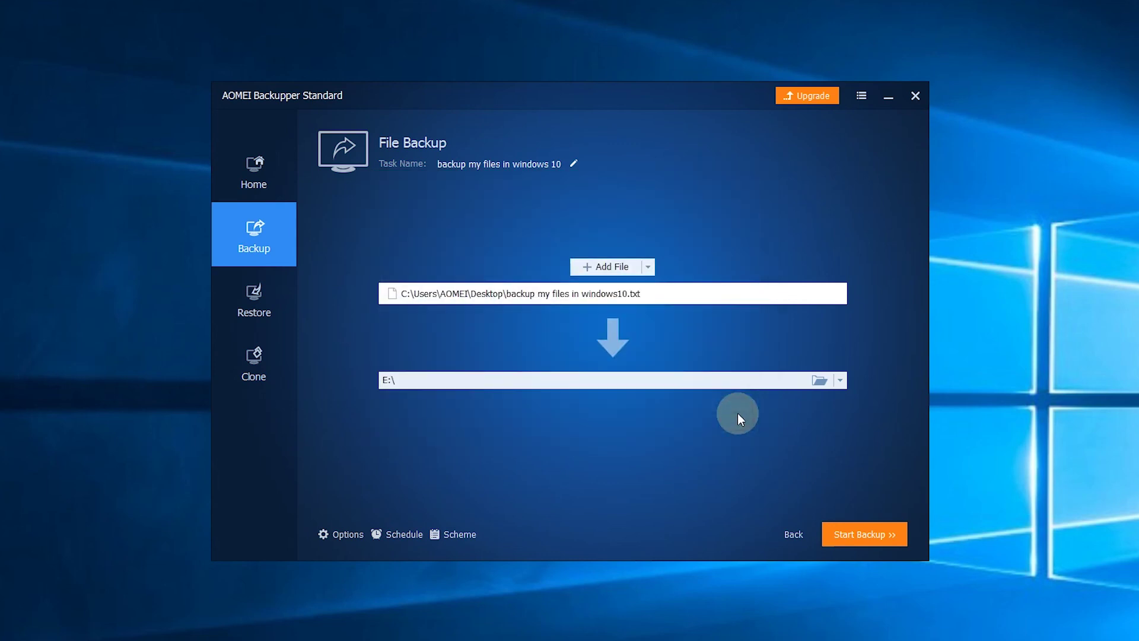